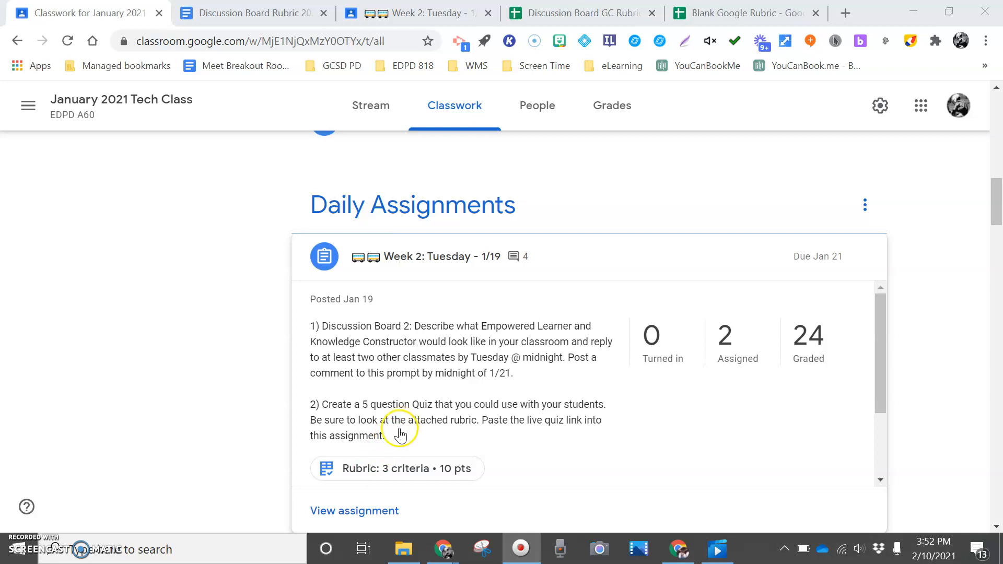
Review the rubric attached to the Week 2: Tuesday - 1/19 assignment and the table in the Discussion Board Rubric 2021 document.
left_click(383, 473)
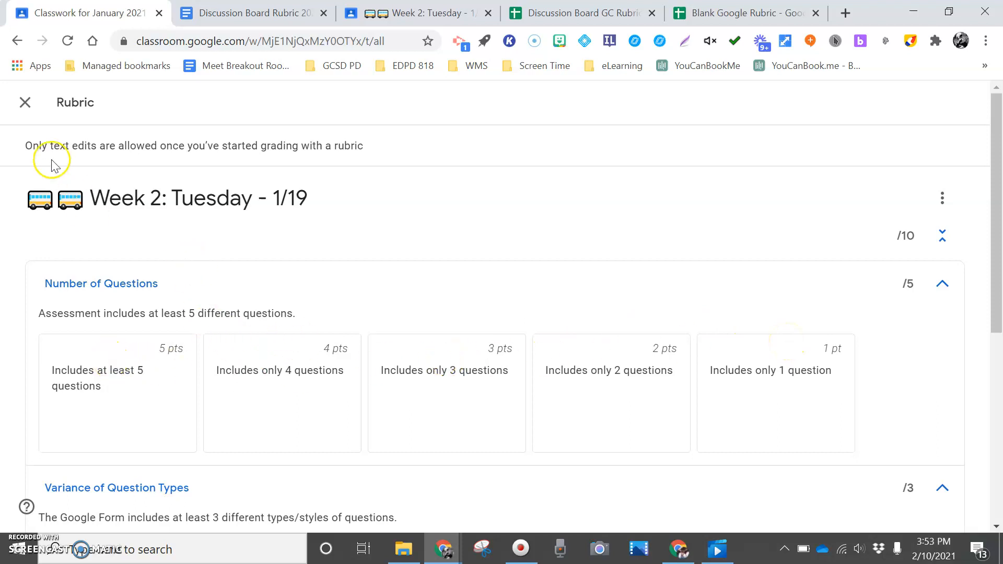
left_click(25, 103)
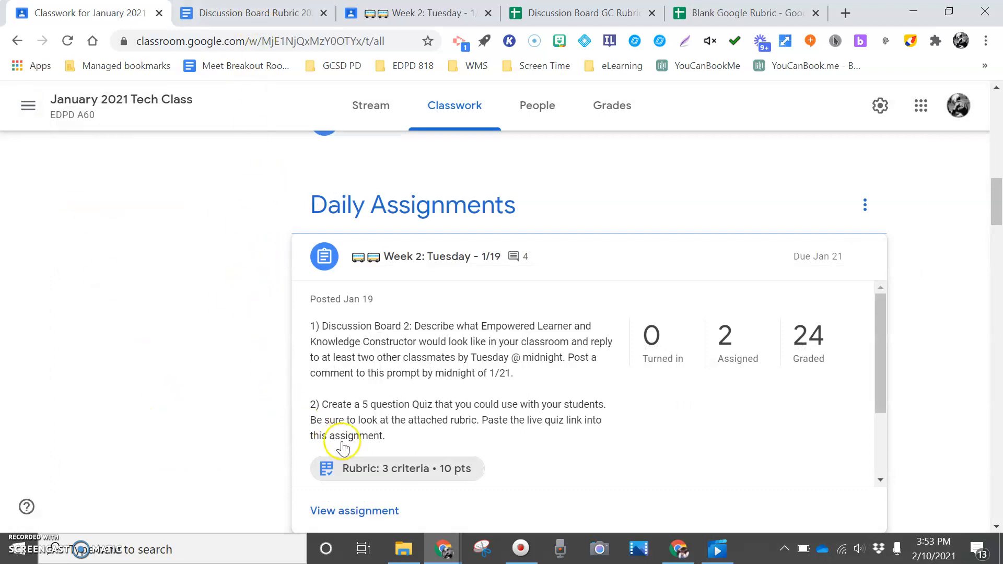
left_click(253, 13)
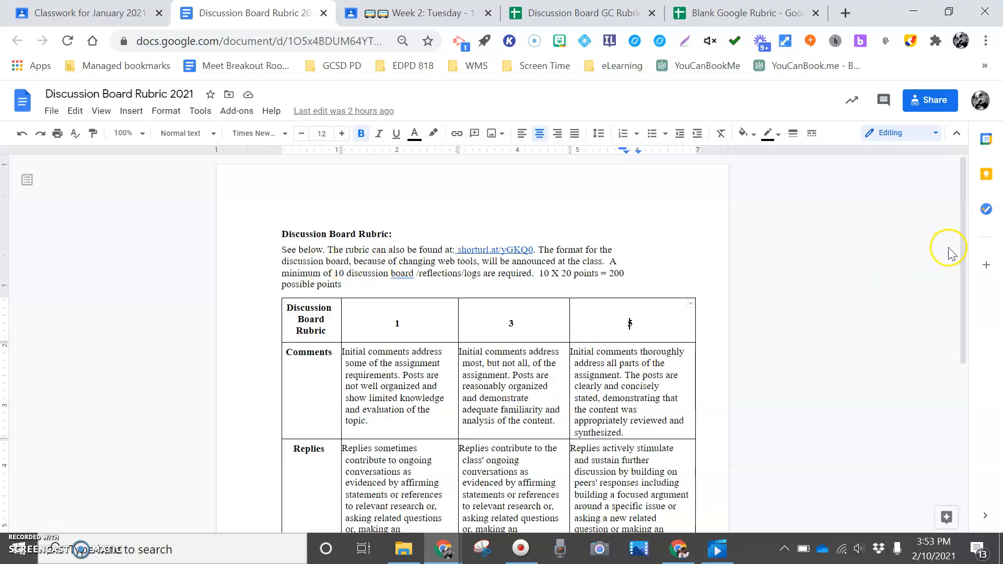
left_click(966, 244)
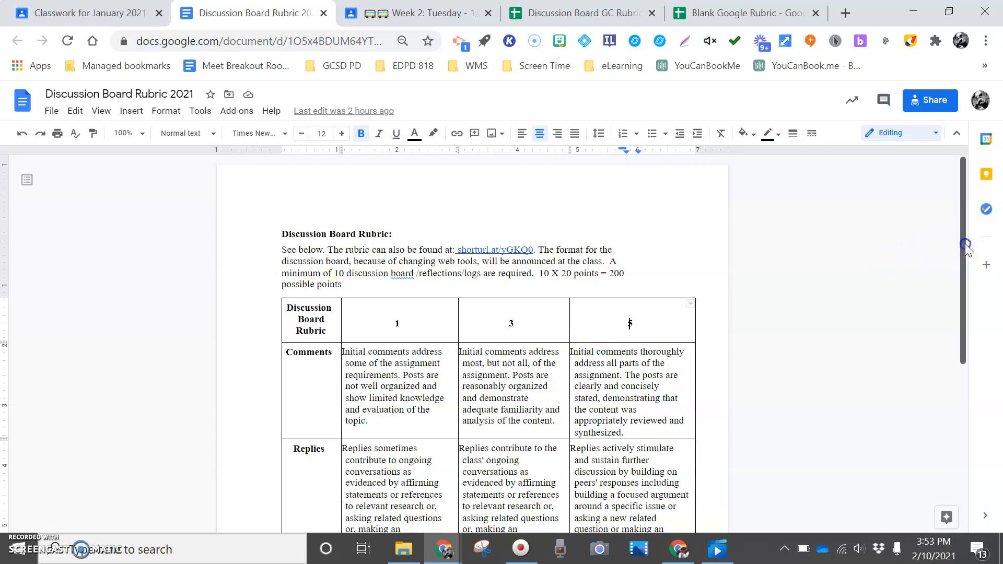
left_click_drag(966, 244, 965, 259)
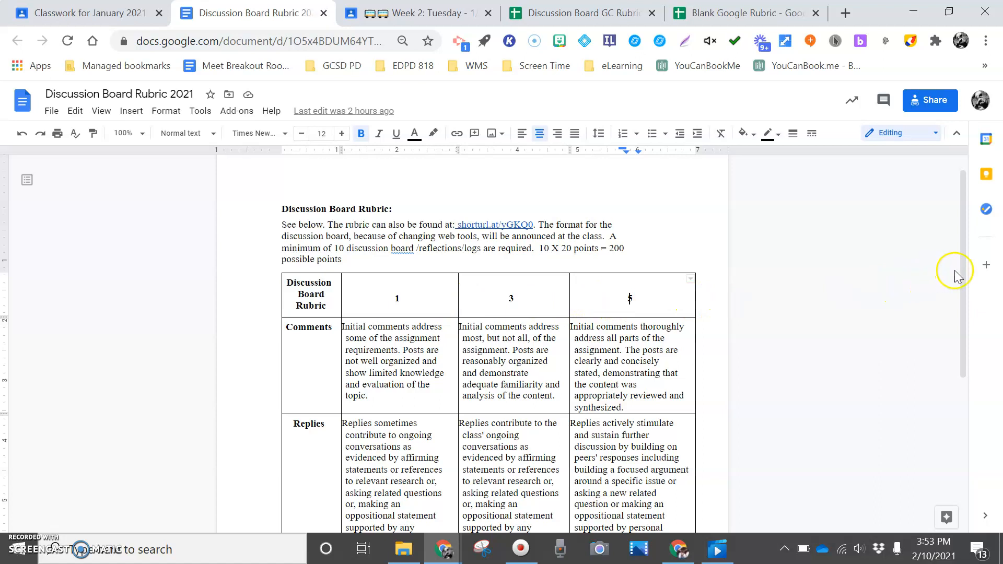
left_click_drag(963, 271, 960, 310)
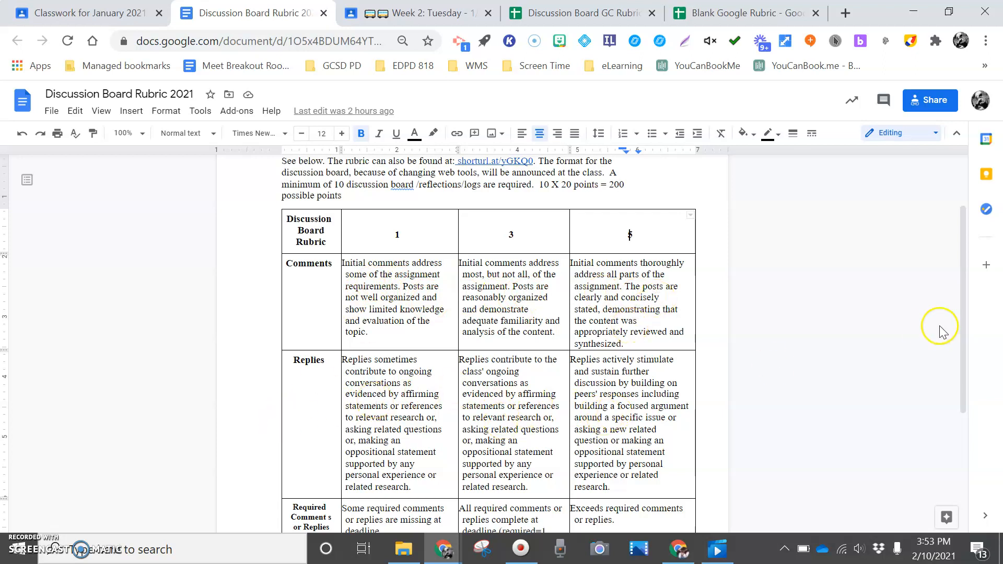
left_click_drag(966, 326, 969, 277)
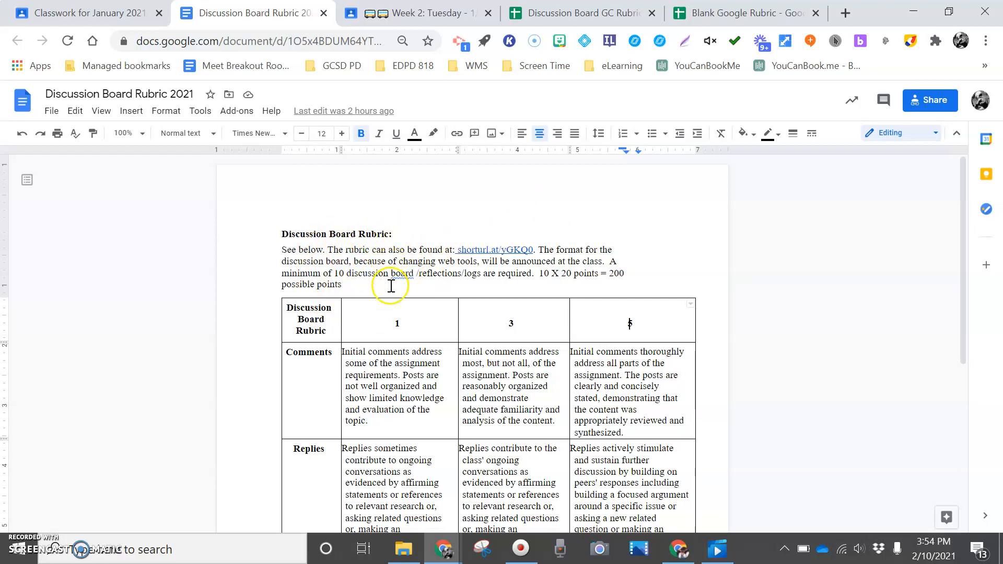
Look over the Comments and Replies criteria in the Discussion Board GC Rubric spreadsheet.
left_click(604, 14)
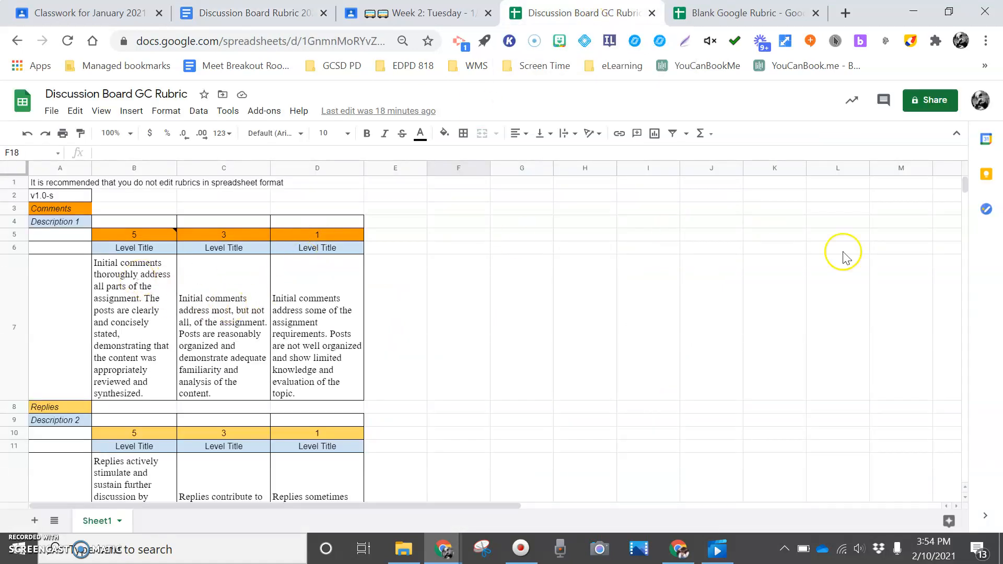
scroll(966, 185, "down", 8)
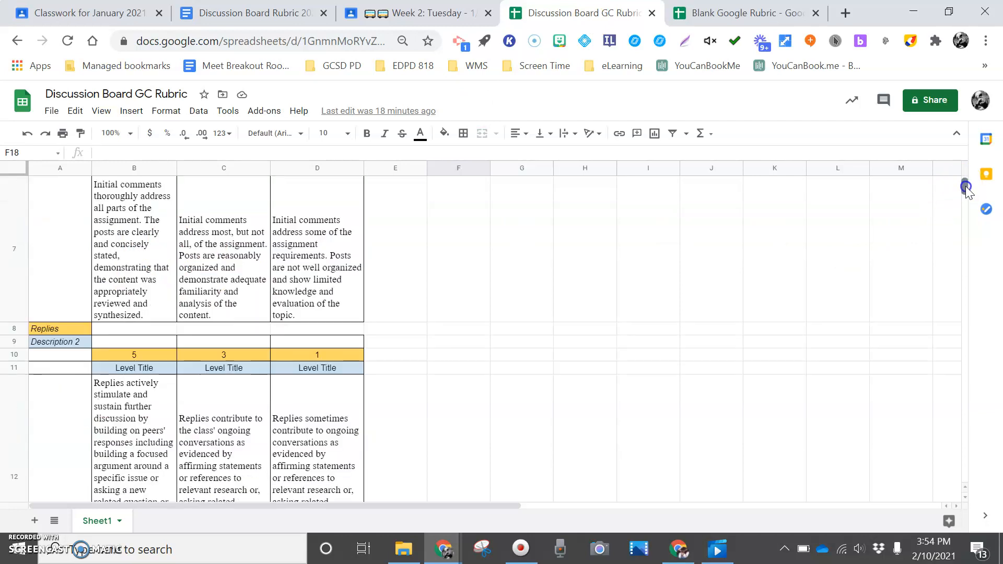
left_click_drag(966, 196, 965, 174)
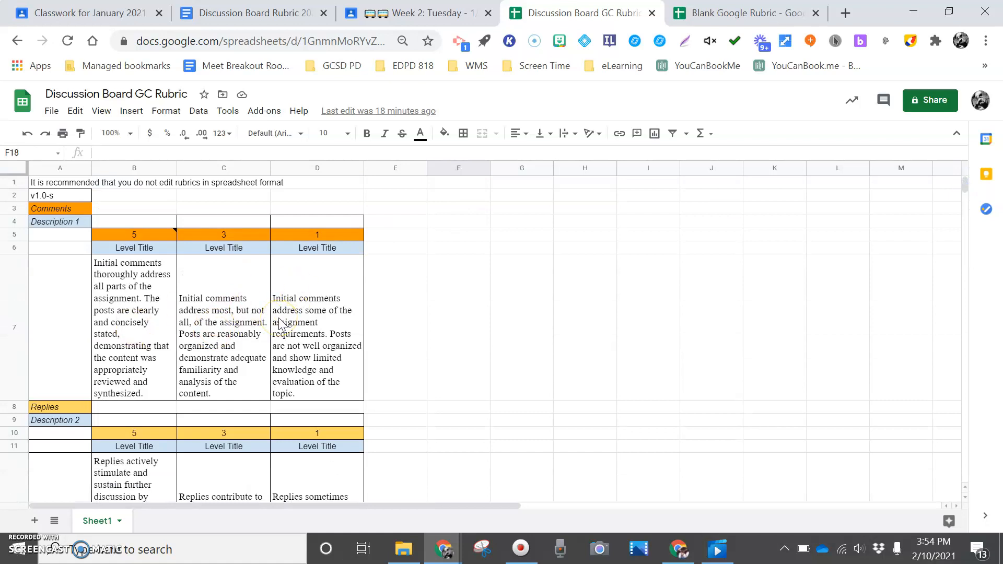
Expand the Number of Questions, Variance of Question Types and Live Link Was Shared criteria in the student's graded rubric and examine their levels.
left_click(422, 11)
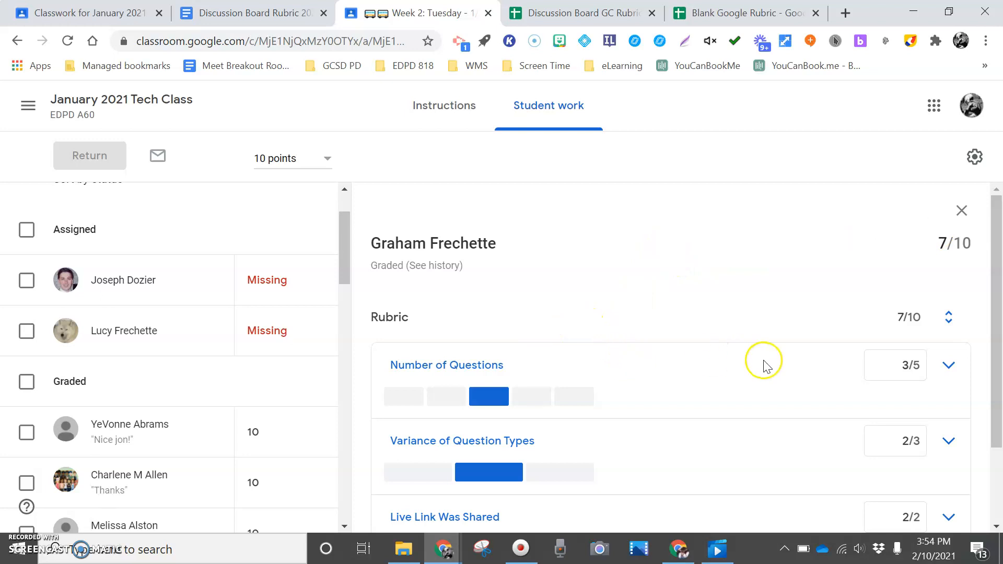
left_click(949, 366)
left_click_drag(998, 332, 997, 384)
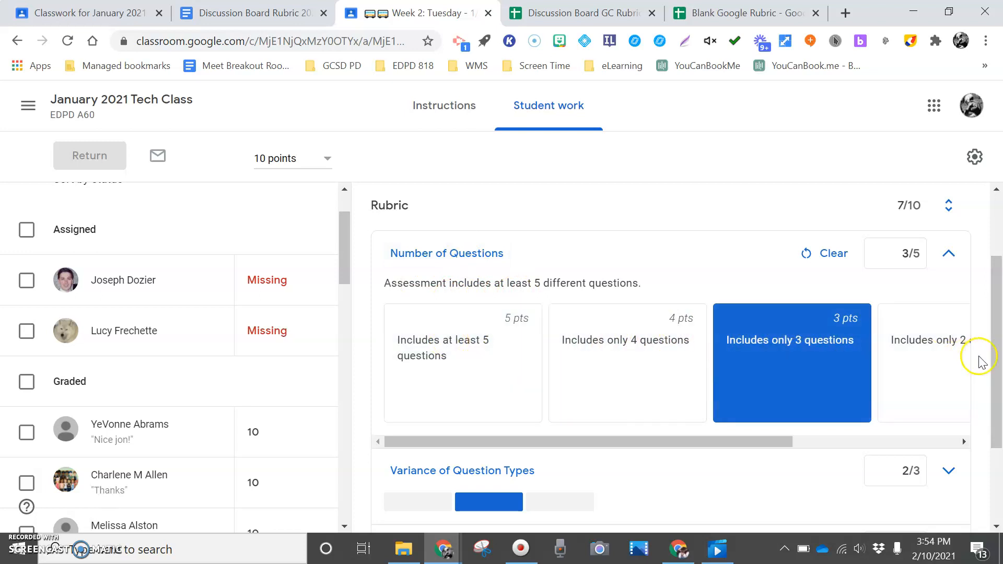
left_click_drag(997, 364, 996, 389)
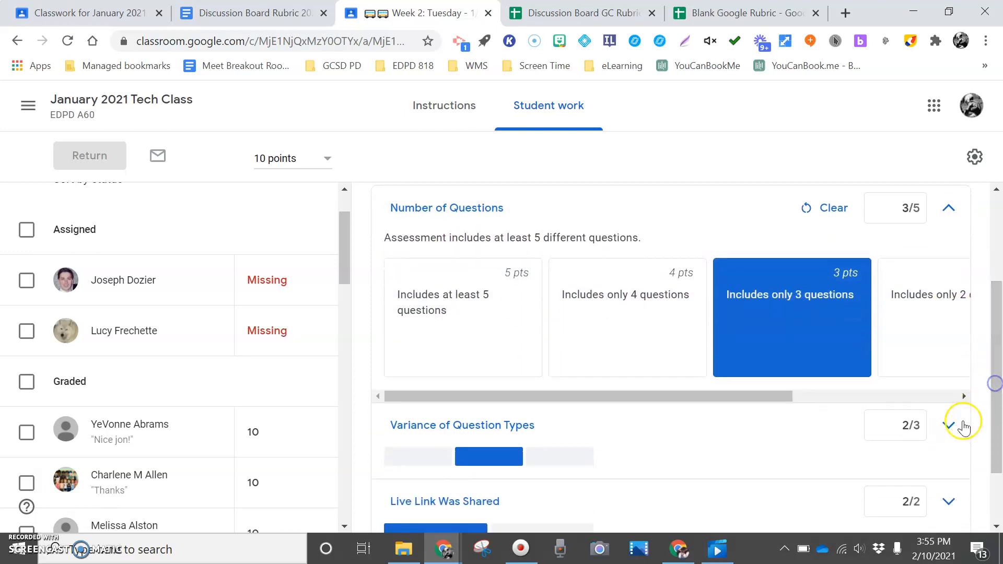
left_click(954, 434)
left_click_drag(995, 352, 998, 437)
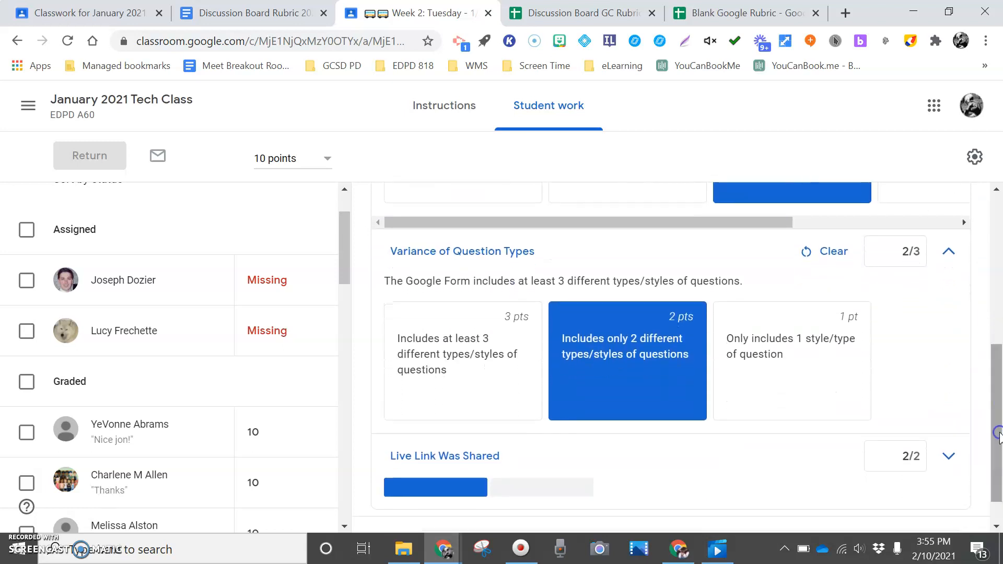
left_click(952, 457)
left_click_drag(996, 384, 997, 457)
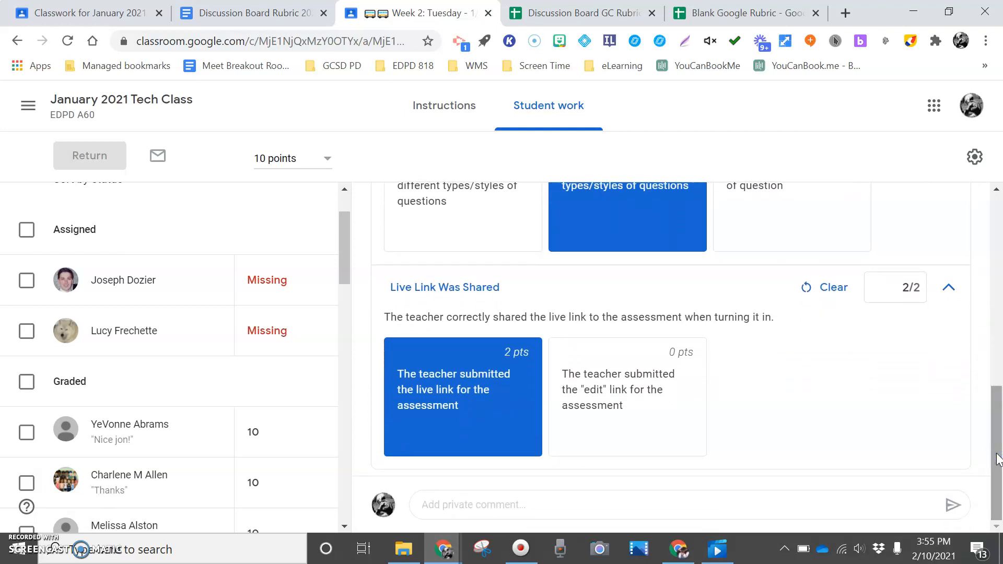
left_click_drag(998, 460, 999, 304)
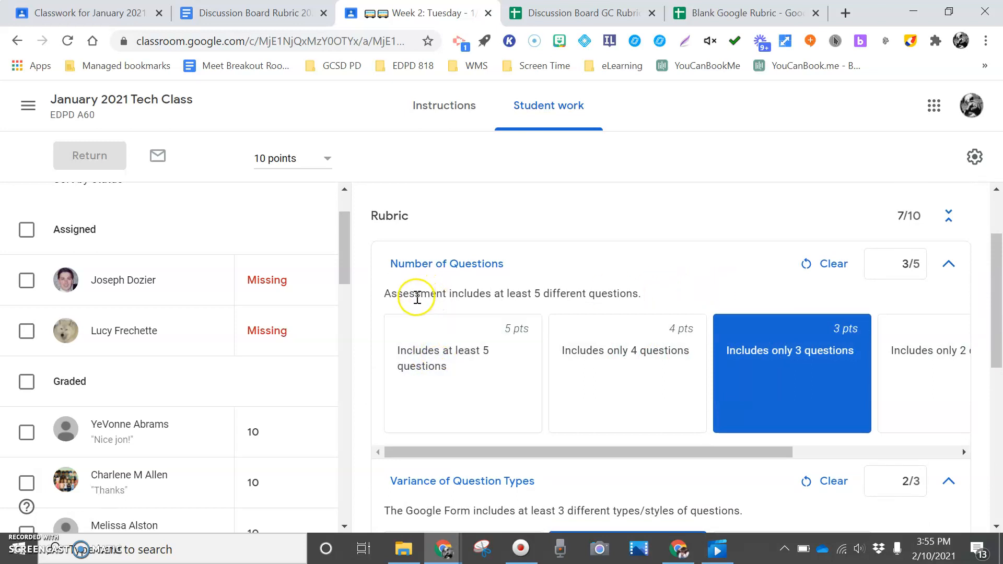
Award the student the 5-point level for Number of Questions and return the updated grade.
left_click(455, 361)
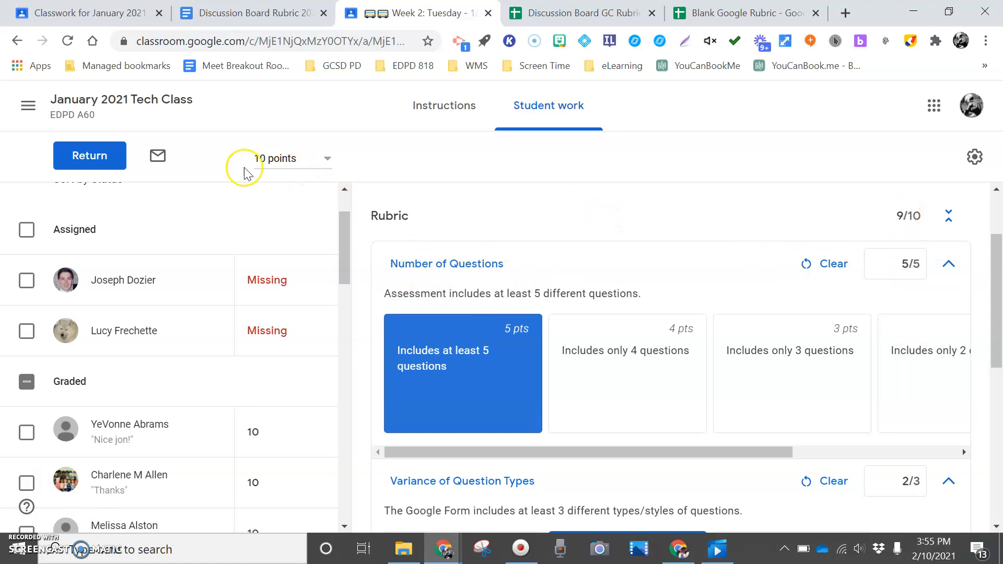
left_click(79, 162)
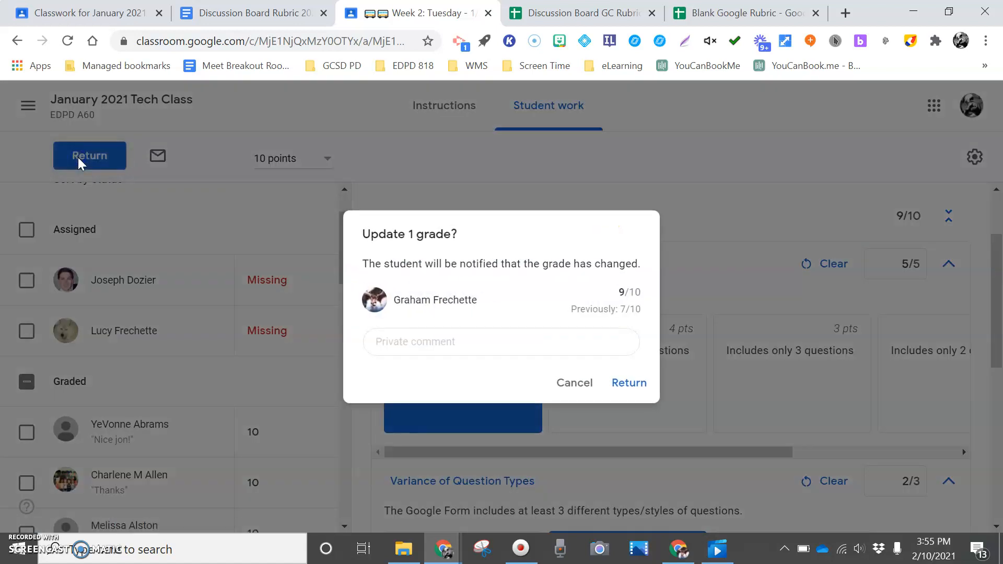
left_click(630, 383)
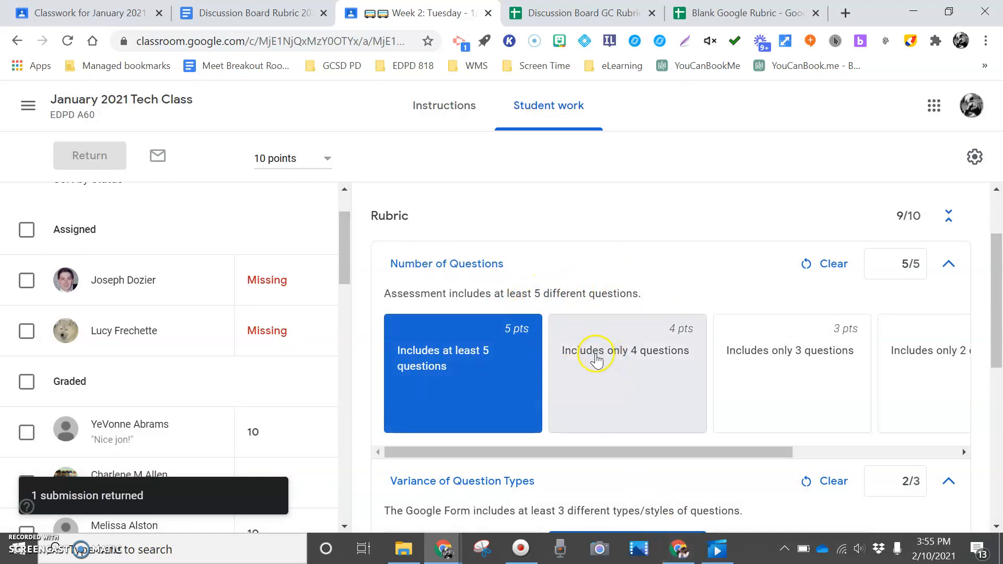
In the student's Chrome window, examine the returned grade and all three expanded rubric criteria for Week 2: Tuesday - 1/19, and minimize it.
left_click(679, 551)
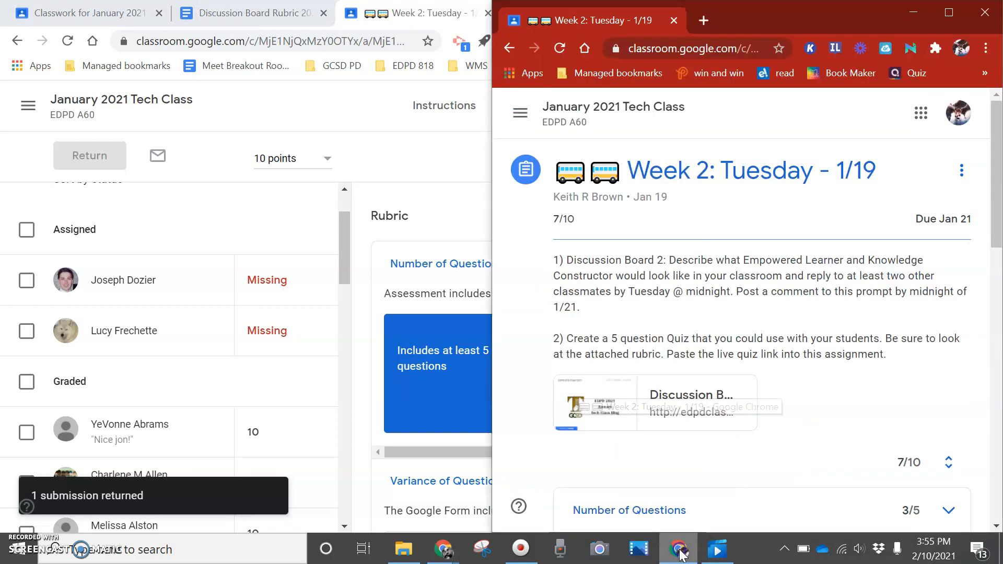
left_click(949, 12)
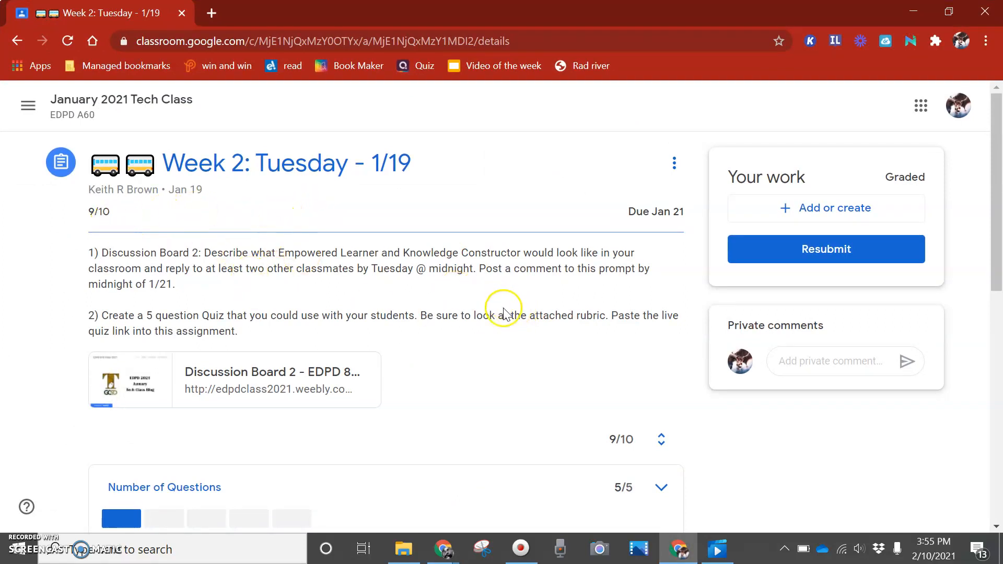
left_click_drag(997, 238, 996, 343)
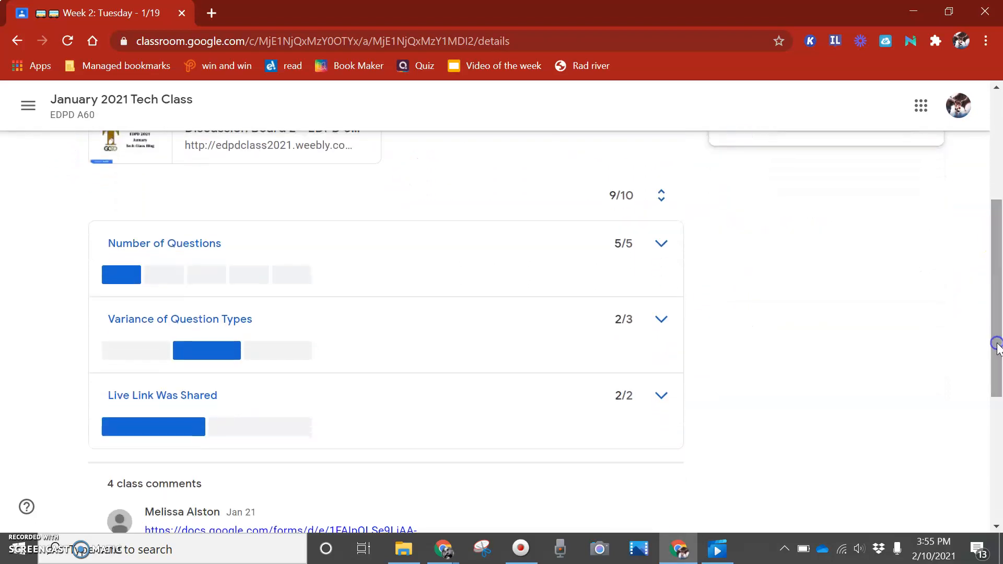
left_click(662, 245)
left_click(180, 352)
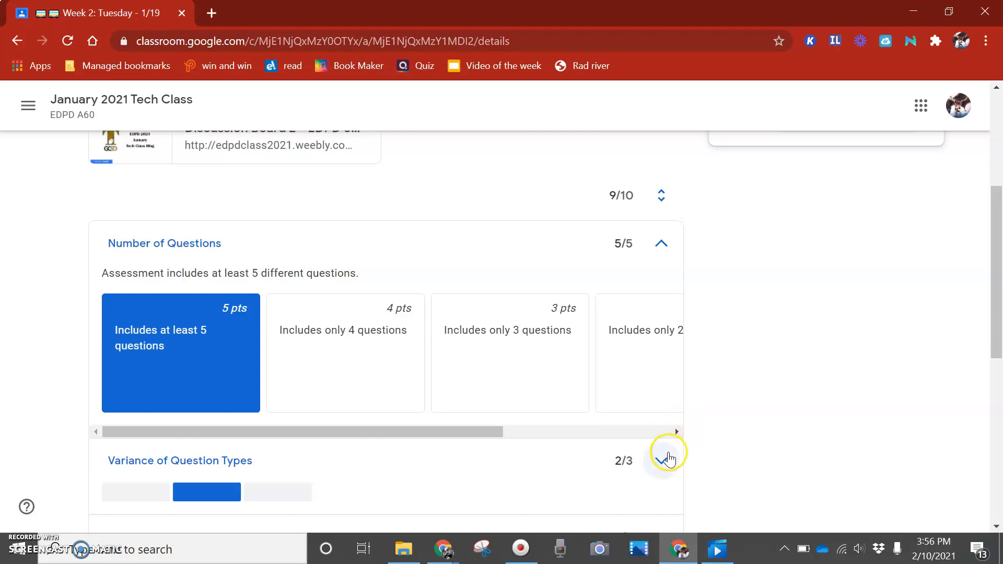
left_click_drag(996, 274, 996, 313)
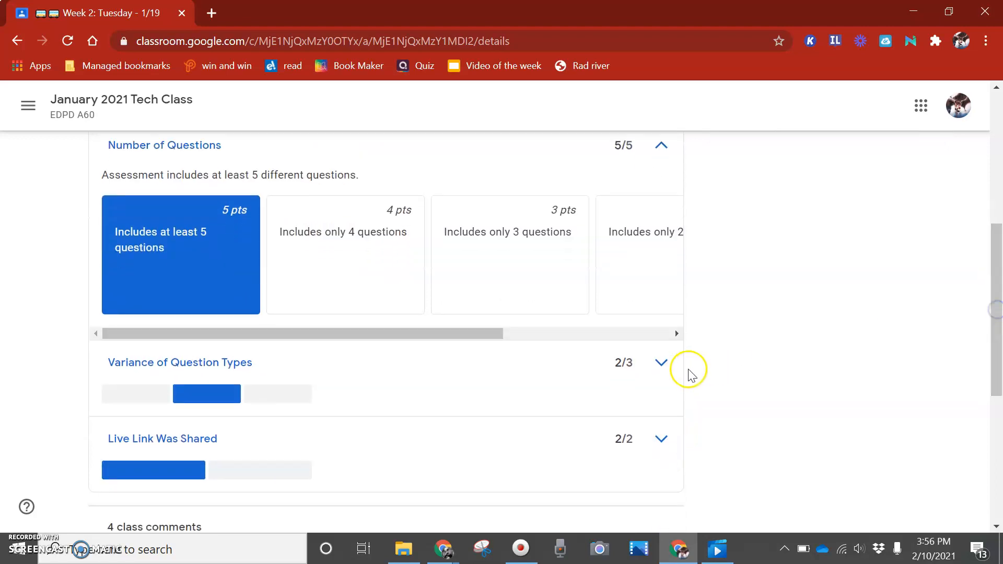
left_click(661, 362)
left_click_drag(997, 258, 997, 306)
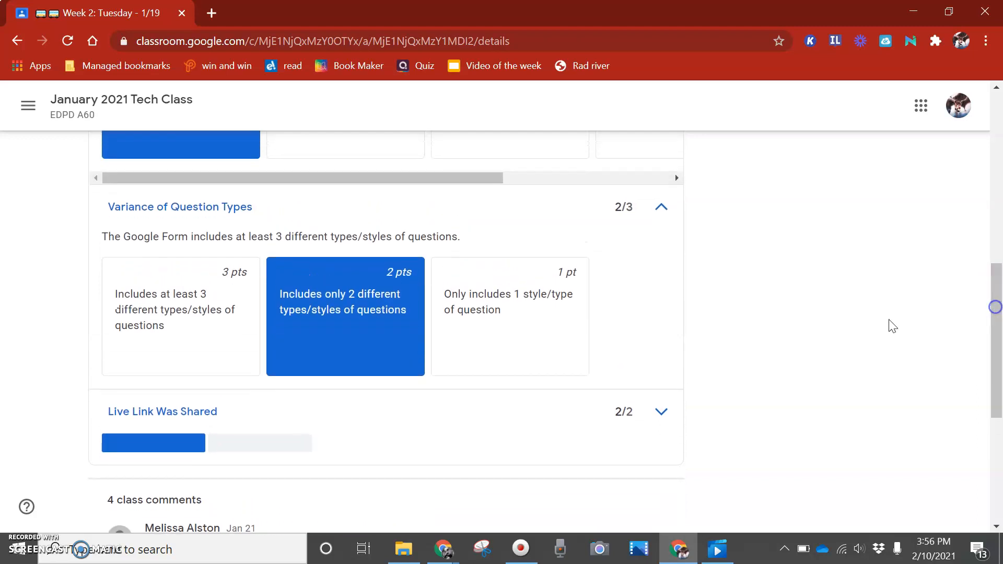
left_click(660, 418)
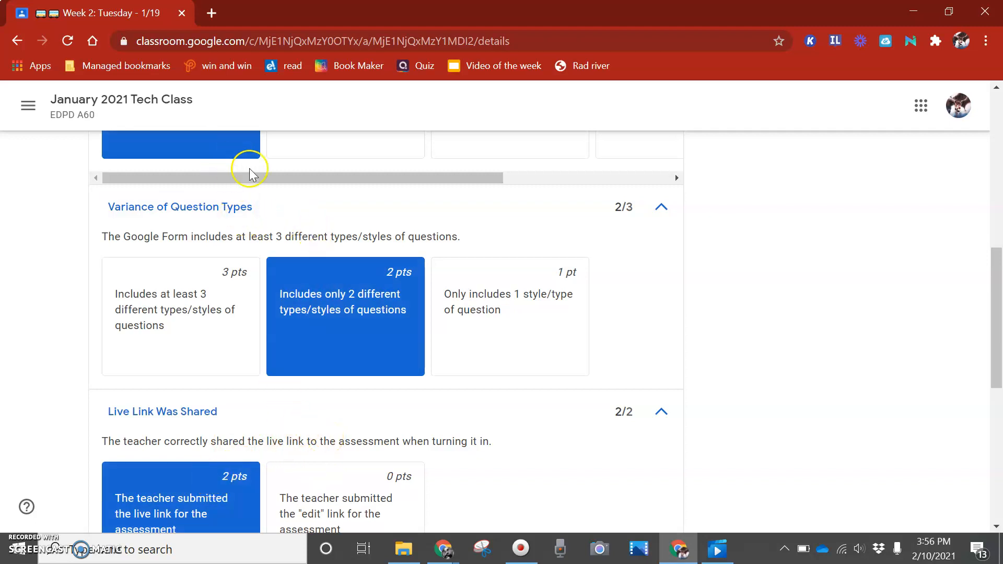
left_click_drag(996, 291, 1000, 147)
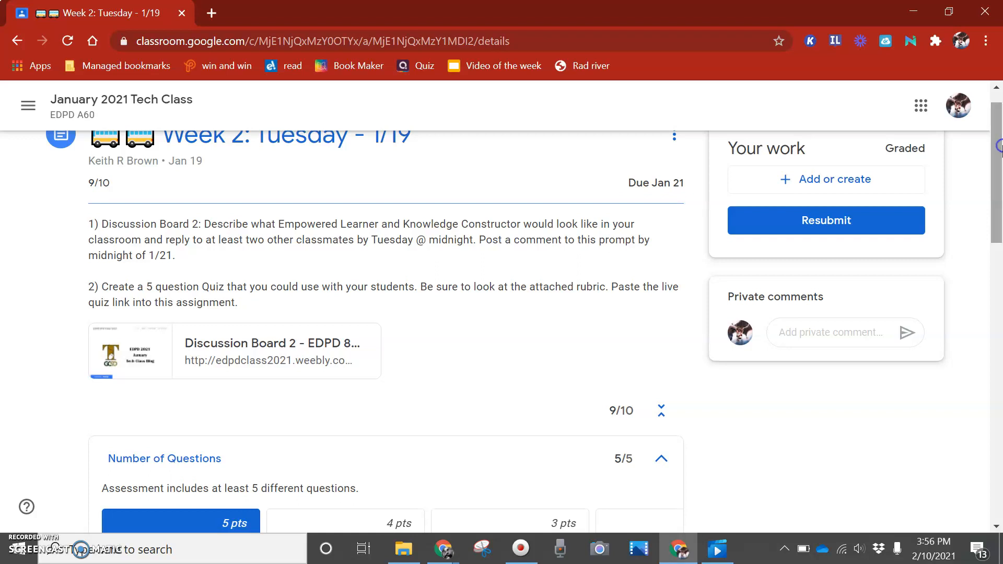
left_click(912, 10)
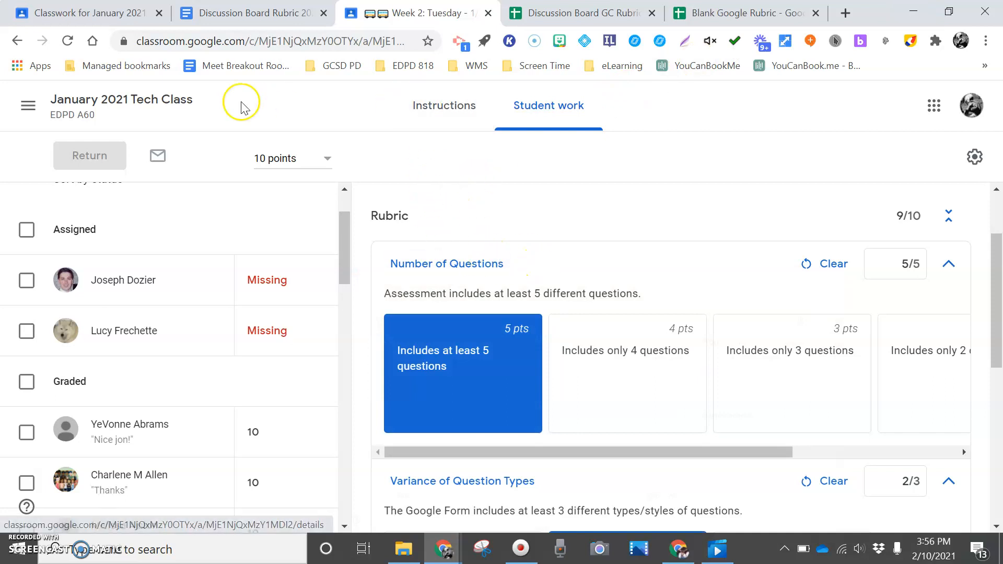
Start a new standard assignment in the January 2021 Tech Class classwork.
left_click(175, 105)
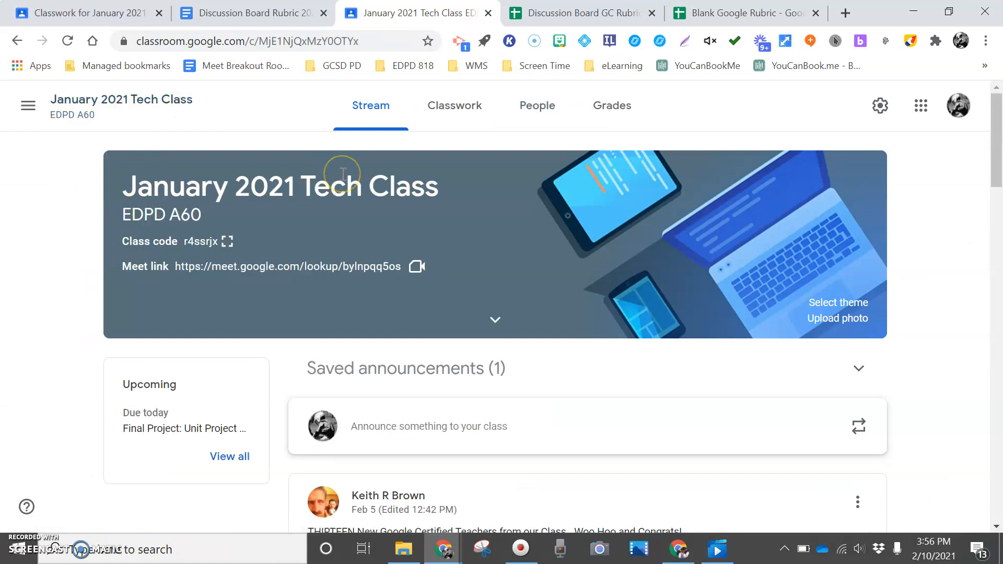
left_click(453, 107)
left_click_drag(997, 190, 997, 105)
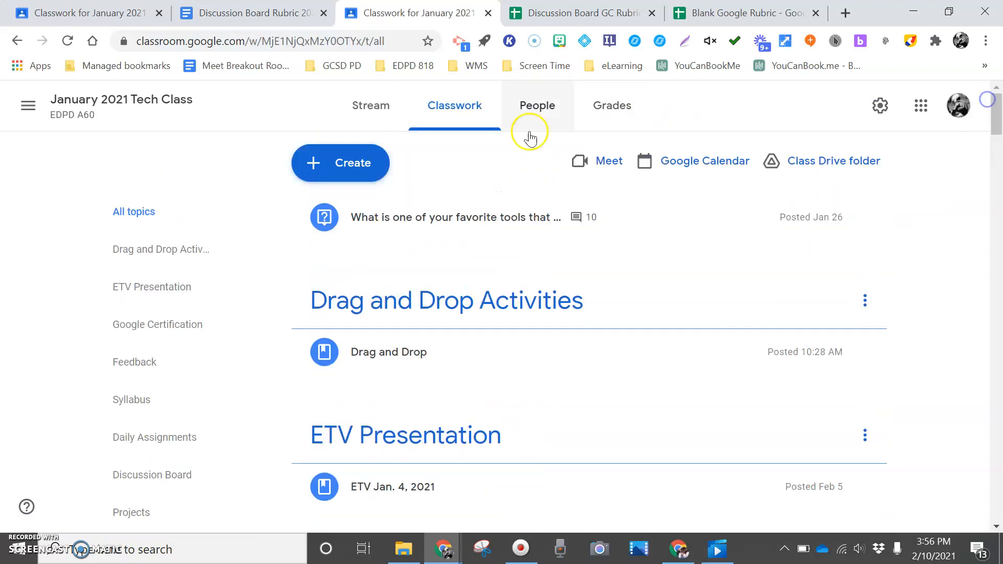
left_click(356, 162)
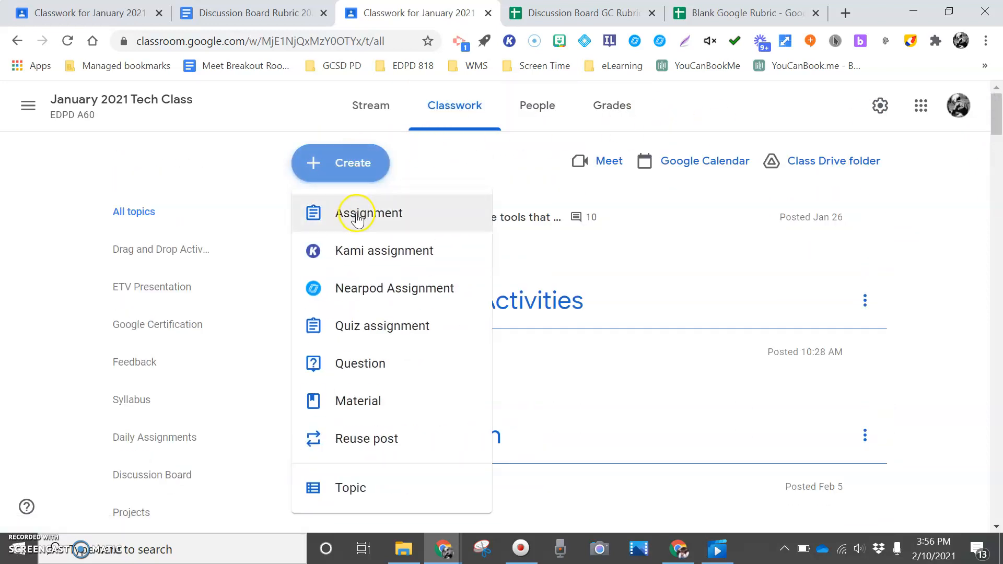
left_click(357, 216)
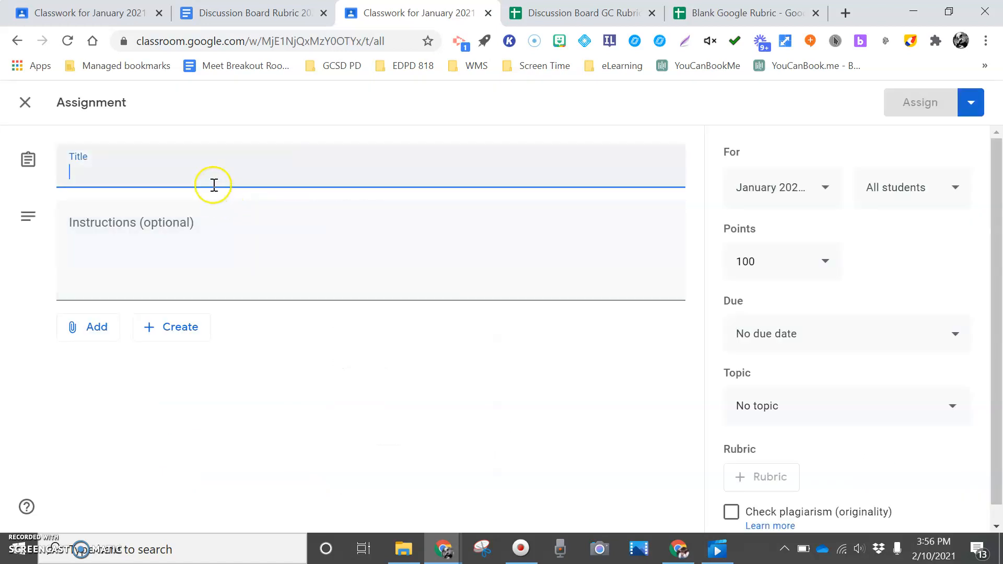
Title the assignment Demo and enter the placeholder instructions "asdjfadsjfadjfadjflk;adj".
type("Demo")
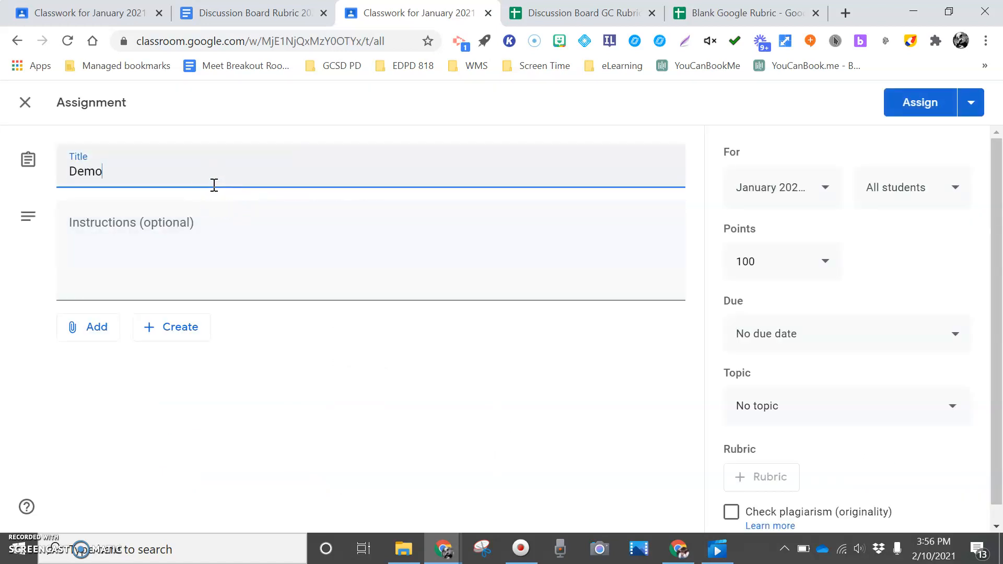
left_click(186, 234)
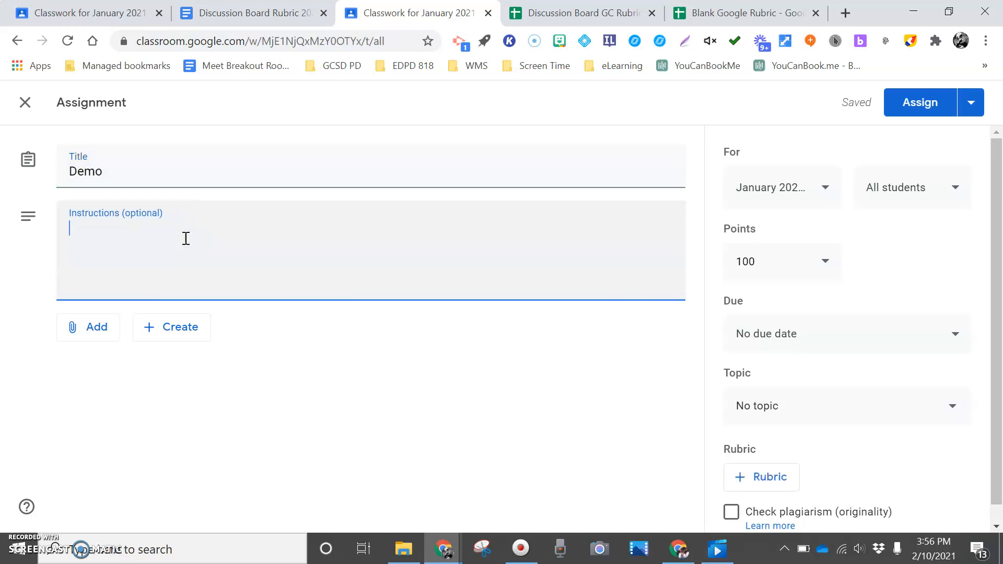
type("asdjfadsjfadjfadjflk;adj")
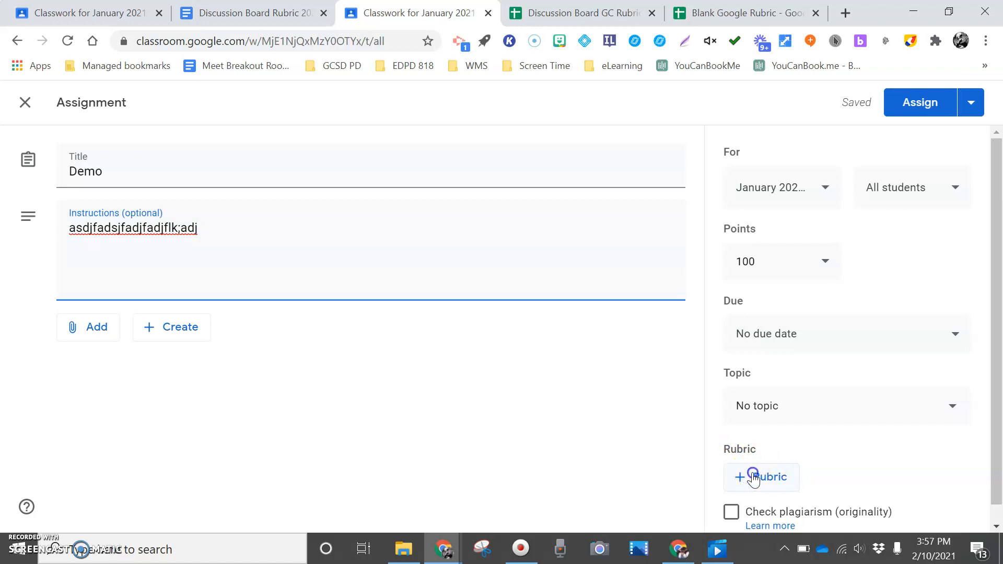
Review the rubric options and the Discussion Board GC Rubric spreadsheet, and start creating a new rubric for the Demo assignment.
left_click(753, 477)
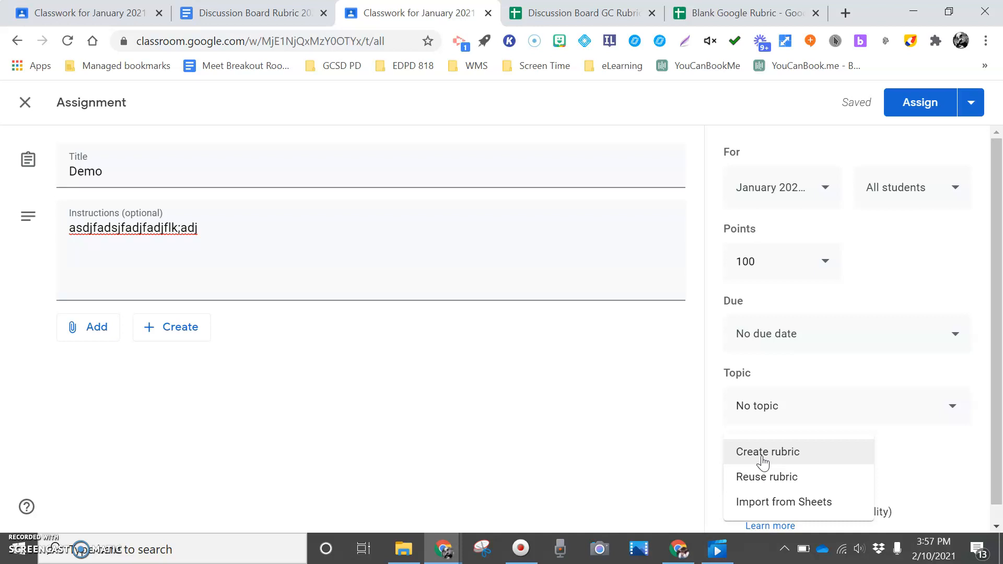
left_click(763, 481)
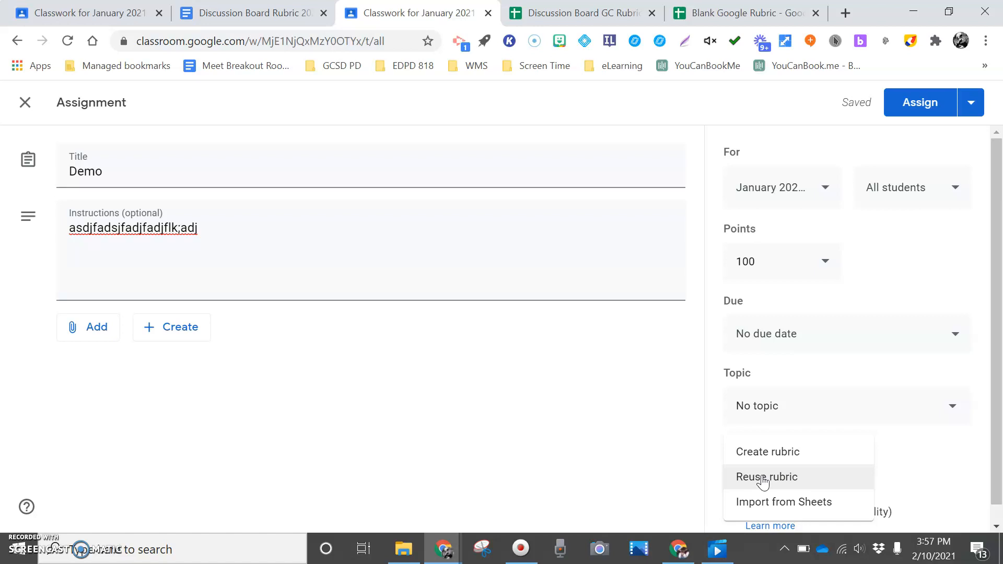
left_click(764, 512)
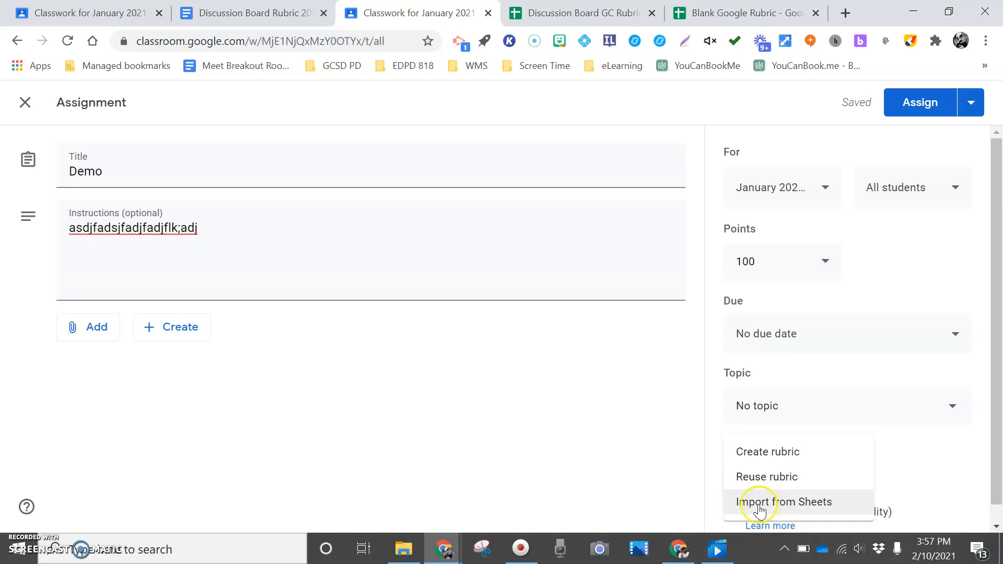
left_click(591, 14)
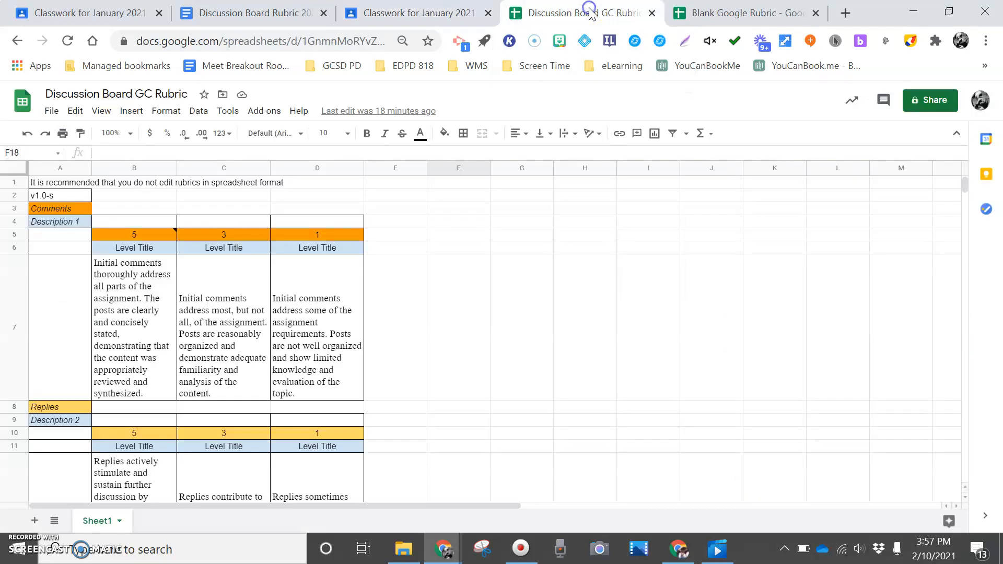
left_click(439, 12)
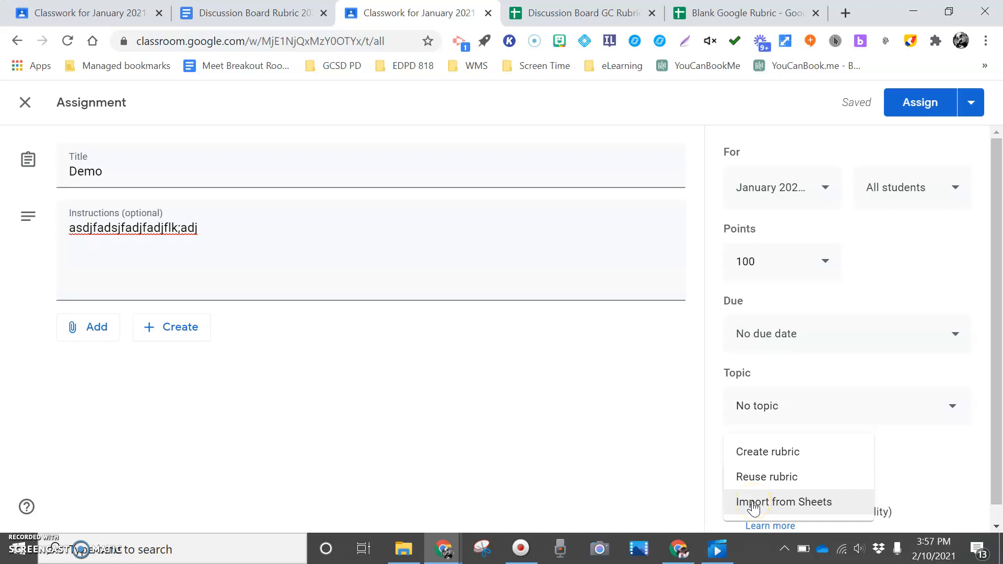
left_click(750, 458)
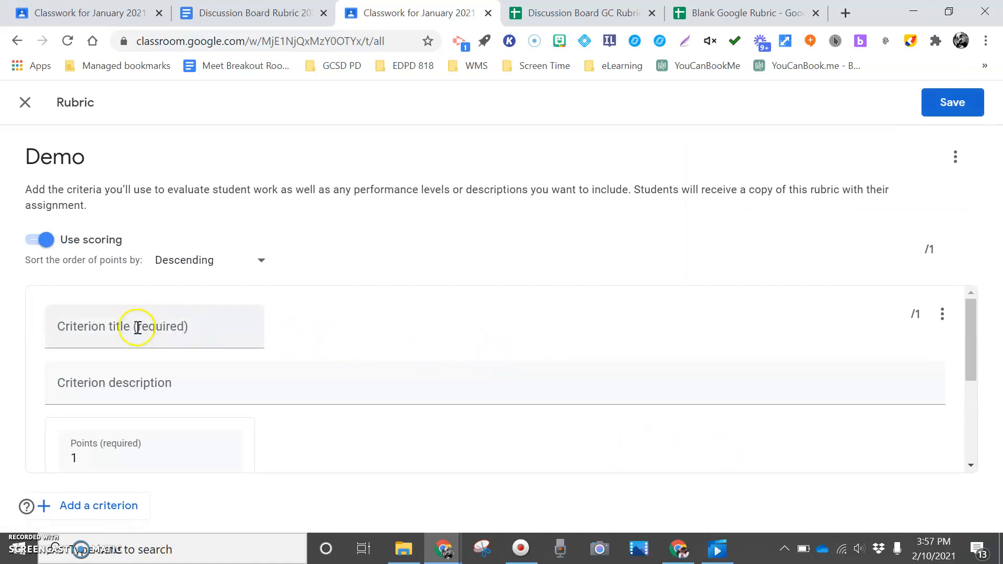
Title the criterion Video Project and describe it as "Includes all of the following: an introduction, sets a purpose, provides clear directions, and a closing.".
mouse_move(975, 343)
left_mouse_down()
mouse_move(971, 421)
mouse_move(980, 338)
left_mouse_up()
left_click(105, 327)
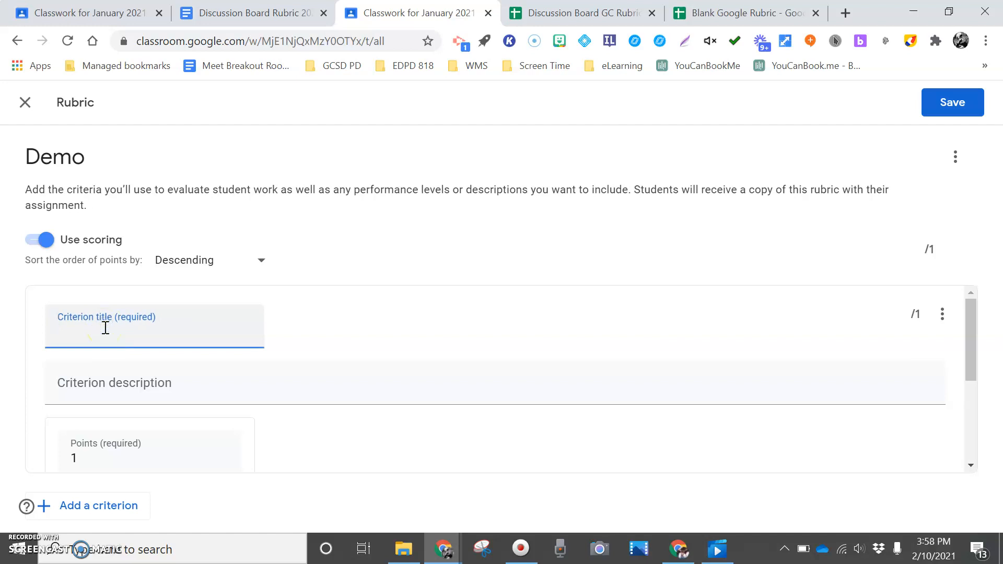
type("Vidoe")
type("t")
left_click(101, 385)
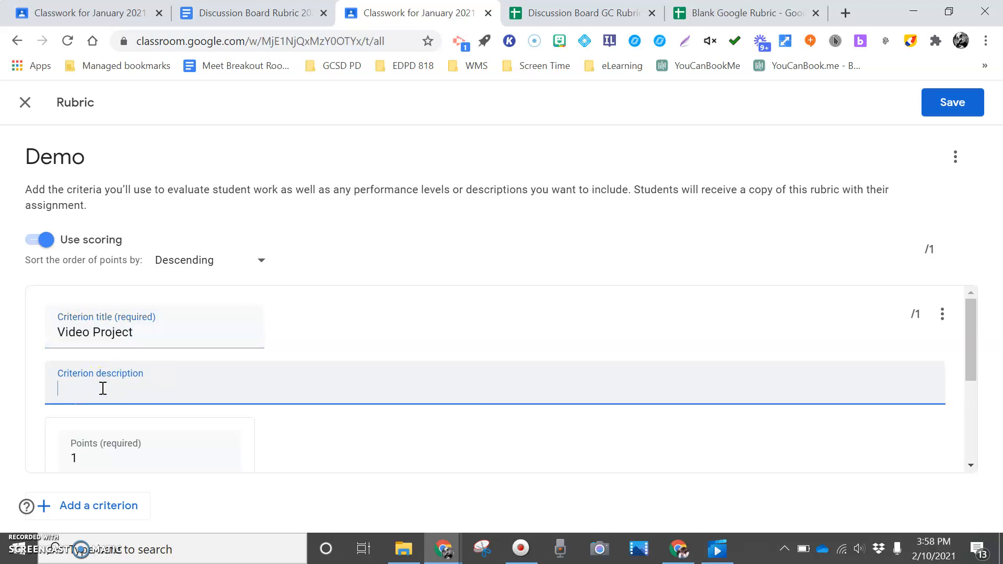
type("Includes all of the following: an introduction, sets a purpose, provides clear directions, and a closing.")
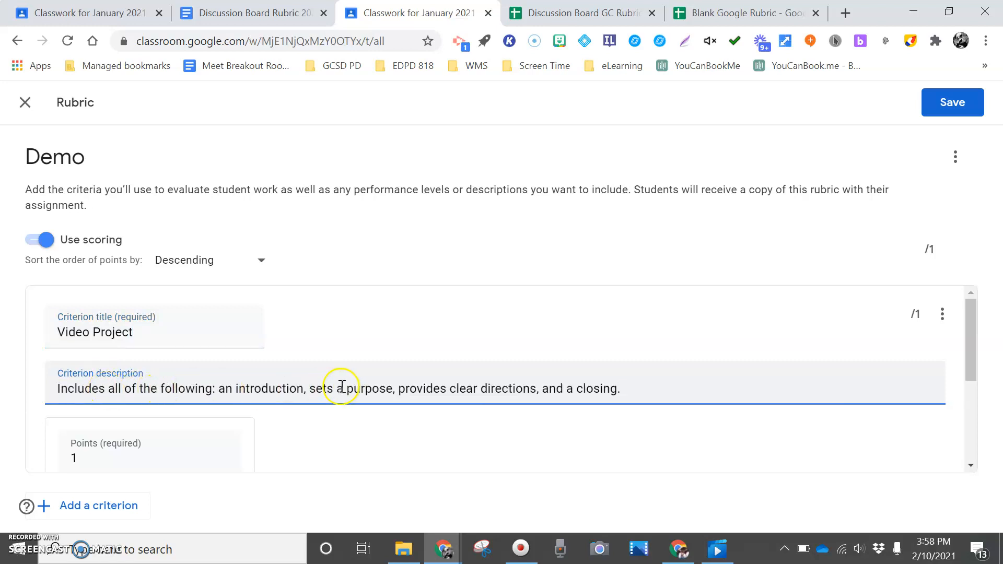
Set the Video Project criterion's first level to 0 points with the description "Nothing was turned in.".
left_click_drag(971, 343, 970, 385)
left_click(79, 354)
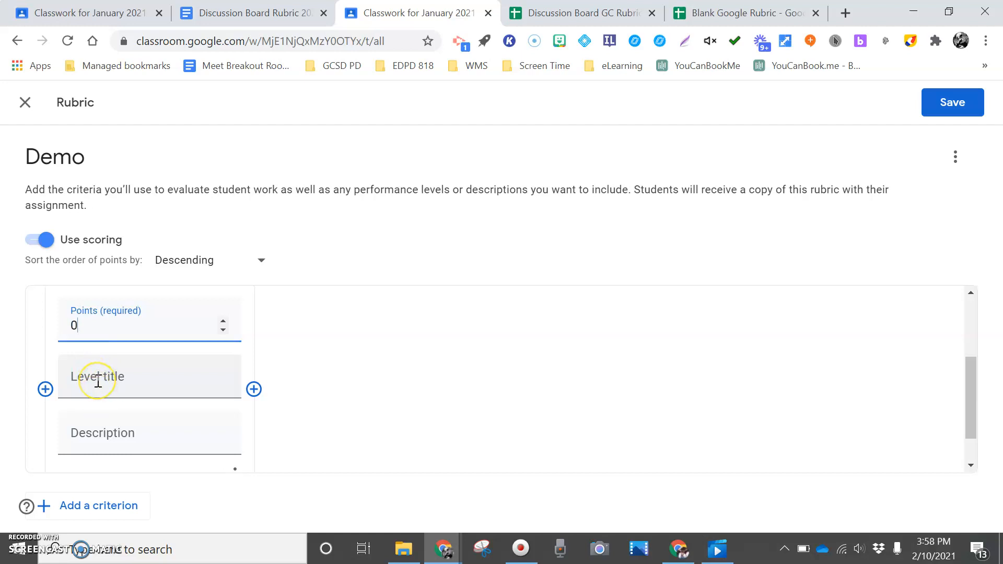
left_click(90, 434)
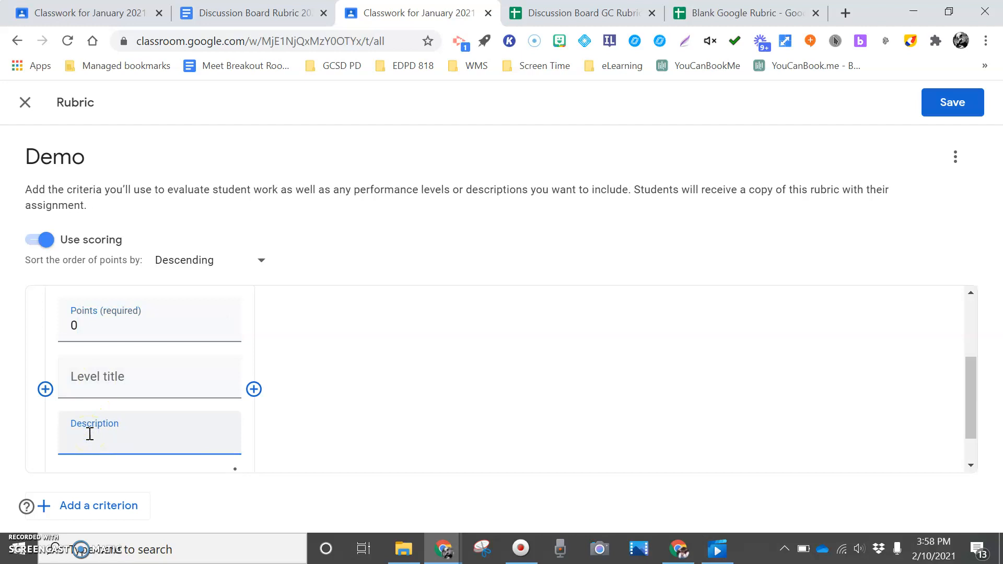
type("Nothing was turned in.")
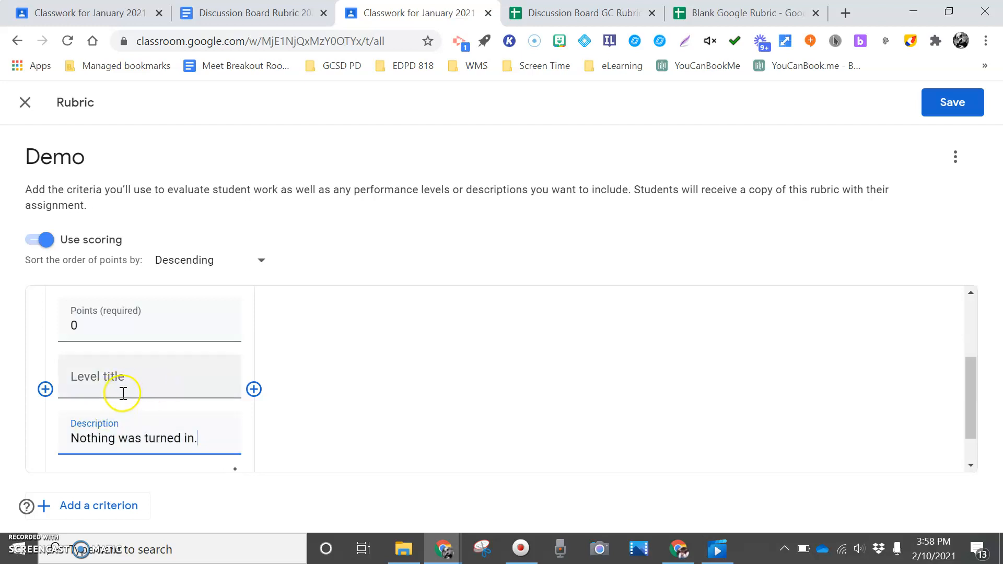
Add a 1-point level before the 0-point level, described "Includes 1 of the following: an introduction, sets a purpose, provides clear directions, and a closing.".
left_click(47, 396)
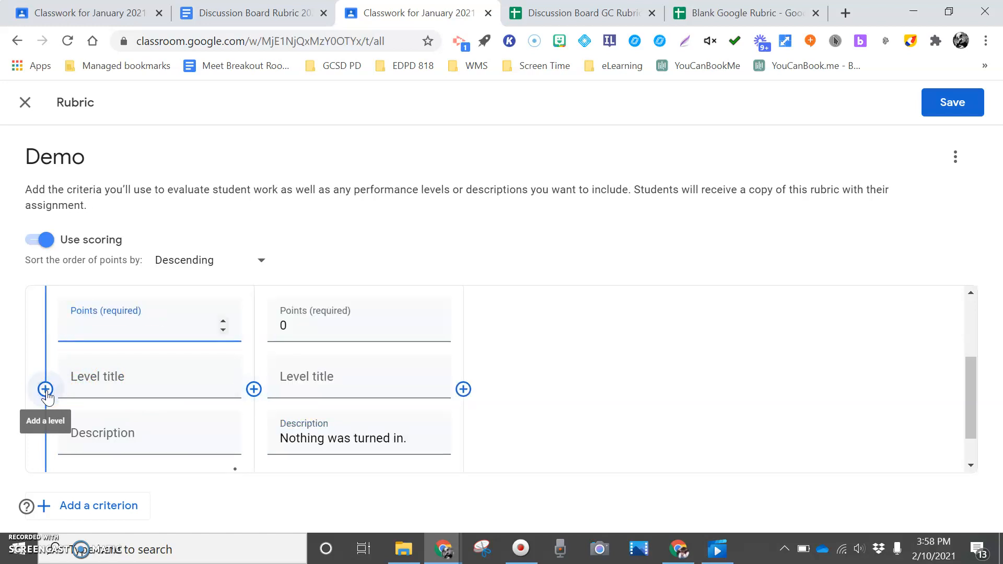
left_click(85, 433)
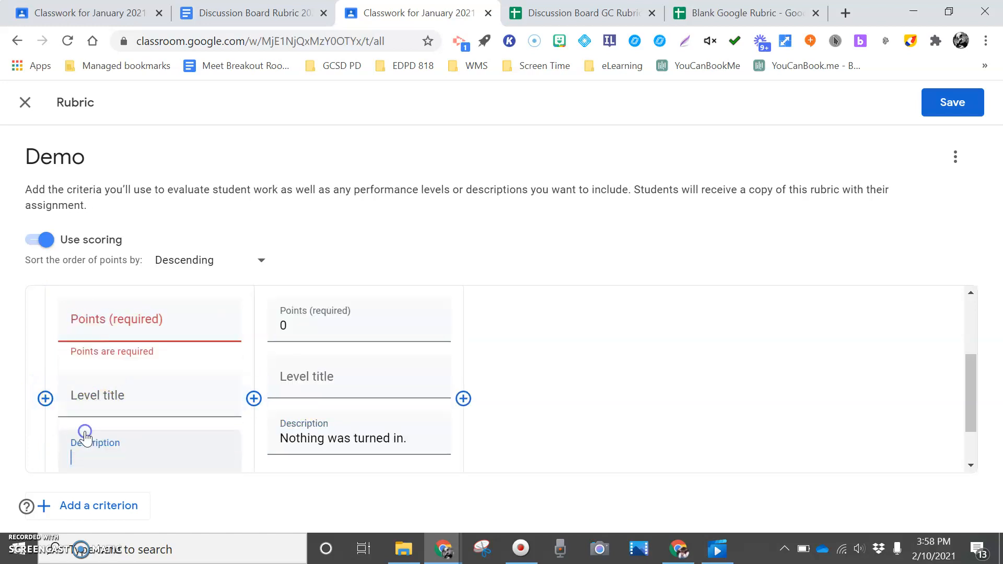
type("Includes all of the following: an introduction, sets a purpose, provides clear directions, and a closing.")
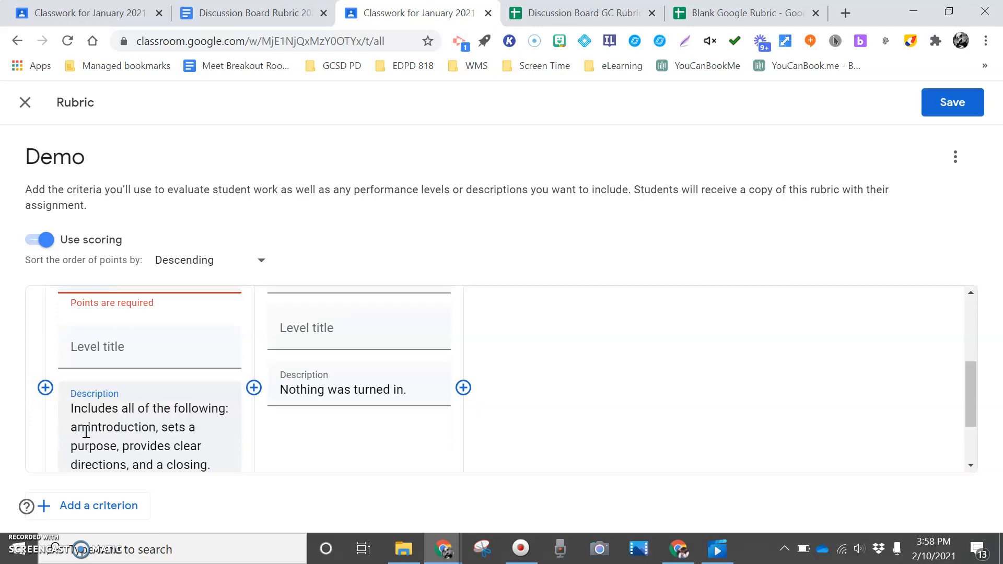
double_click(124, 410)
type("1")
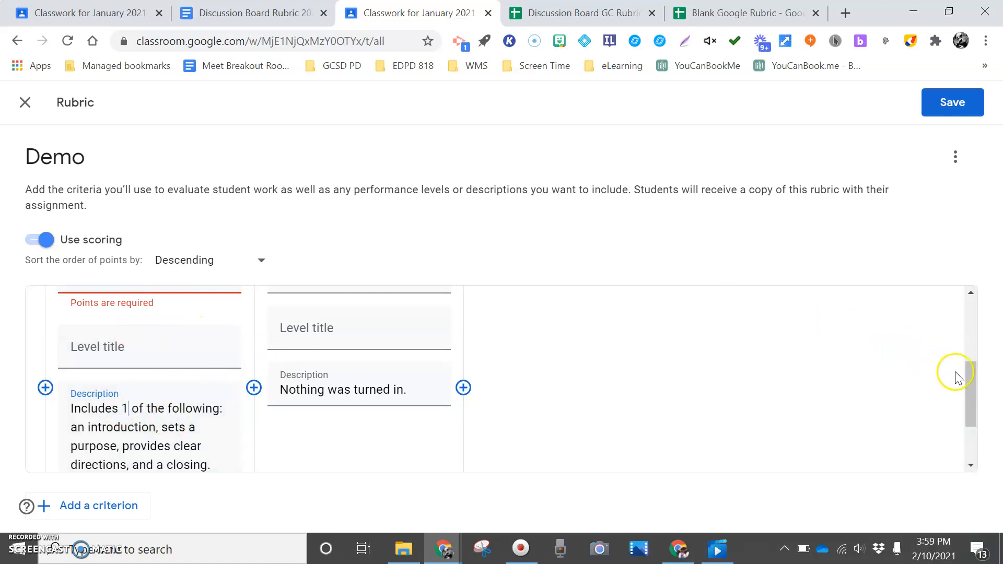
left_click(973, 398)
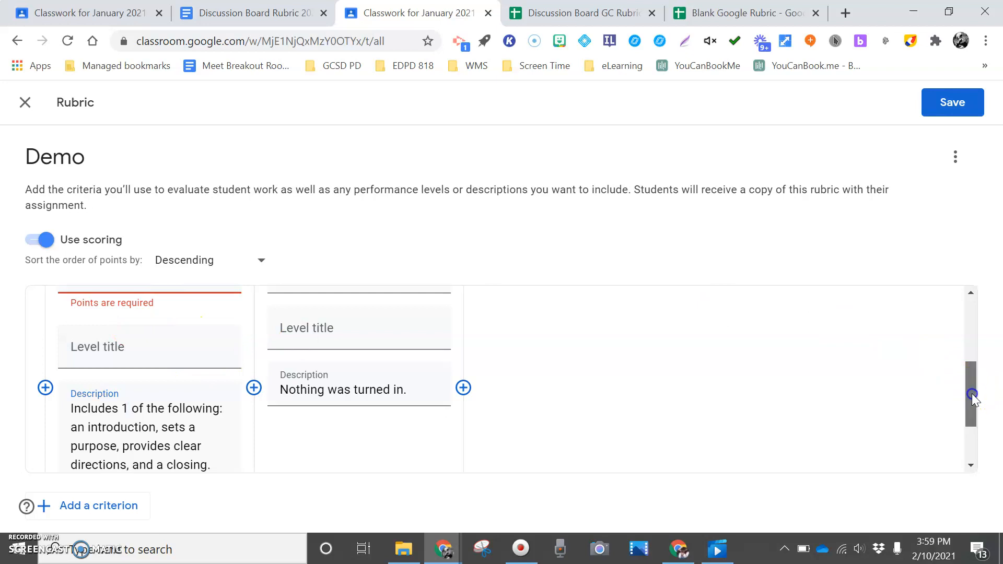
left_click_drag(973, 397, 971, 384)
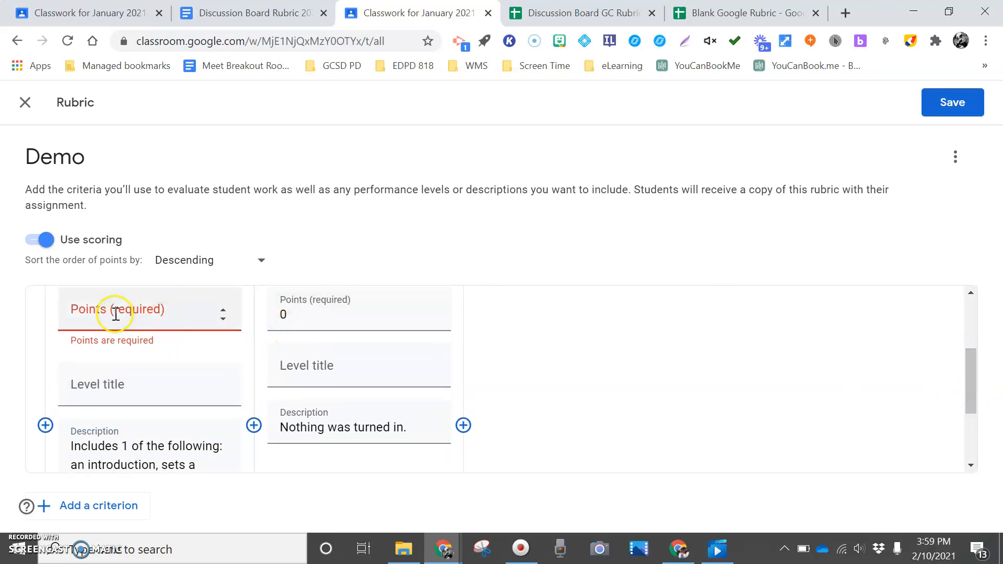
left_click(223, 310)
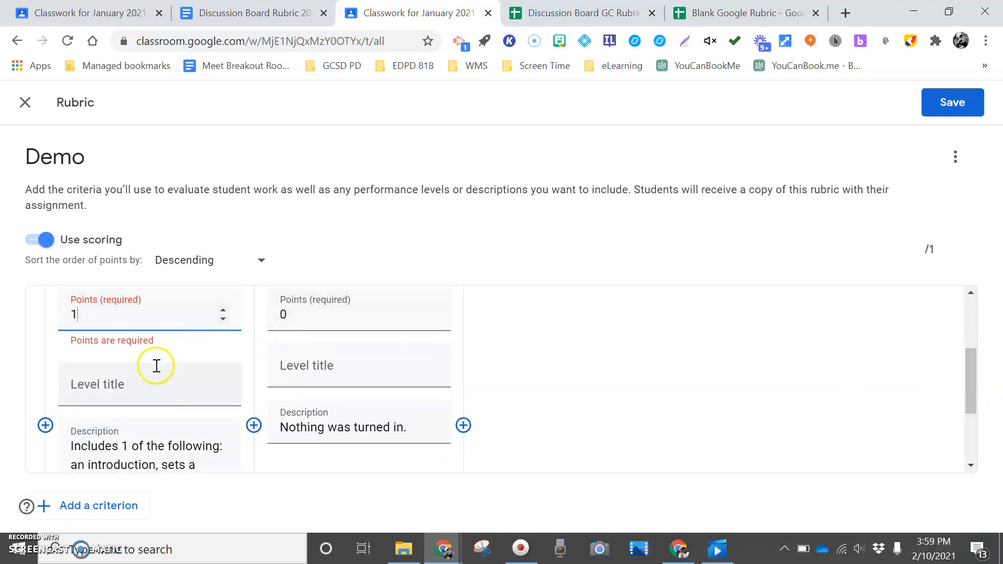
Add a 2-point level before the 1-point level, described "Includes 2 of the following: an introduction, sets a purpose, provides clear directions, and a closing.".
left_click(46, 425)
left_click(85, 423)
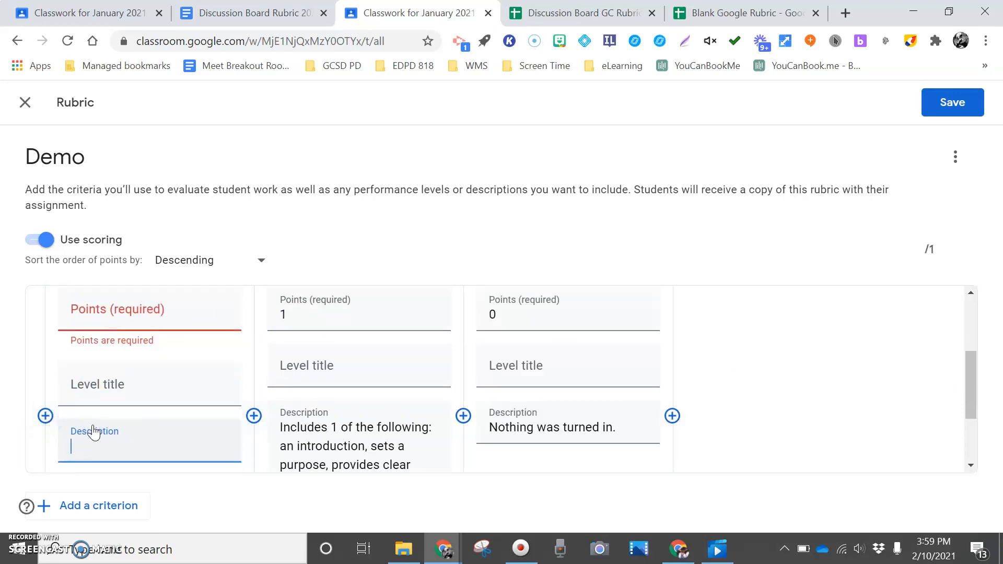
type("Includes all of the following: an introduction, sets a purpose, provides clear directions, and a closing.")
left_click(136, 408)
left_click_drag(135, 408, 120, 408)
type("2")
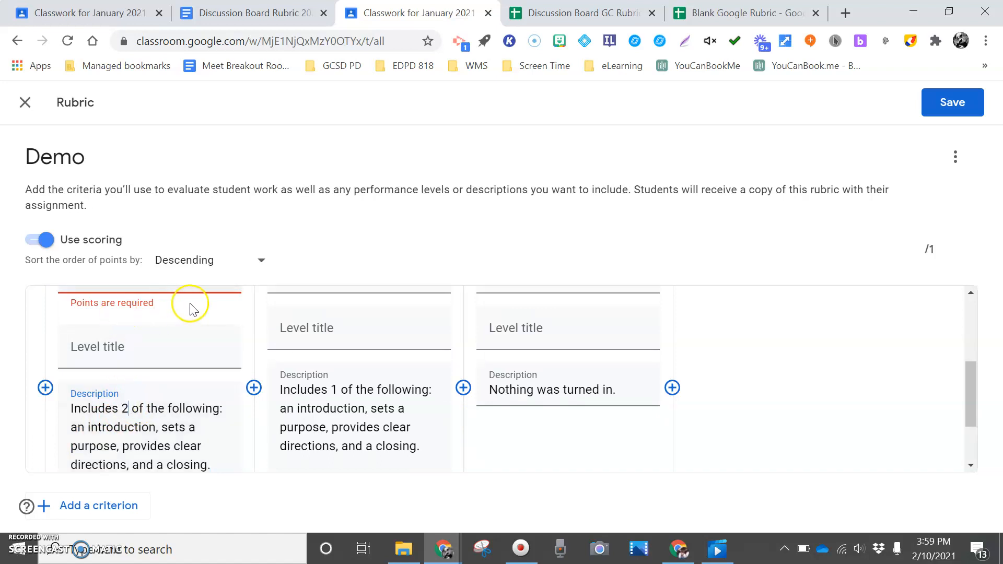
left_click_drag(970, 390, 970, 382)
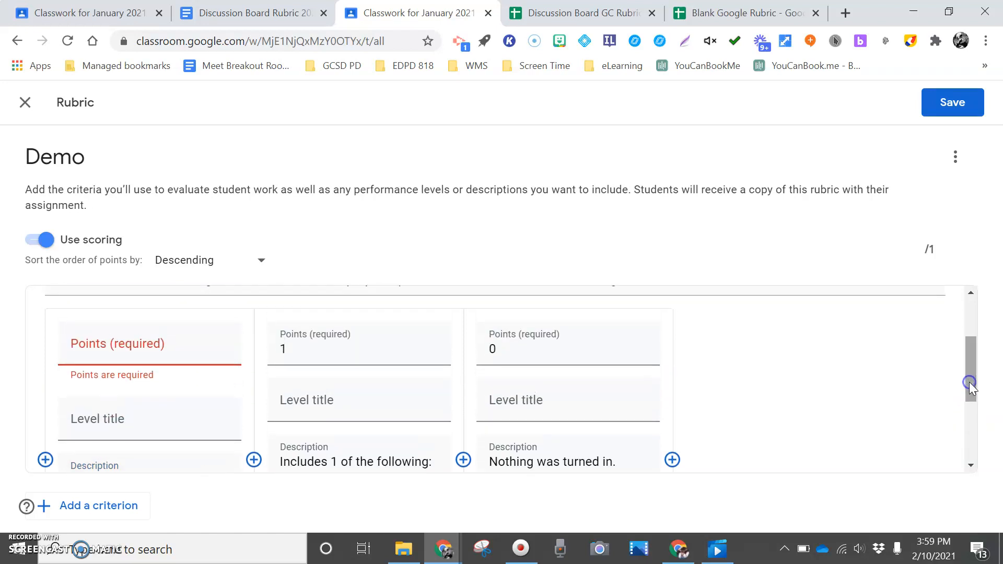
left_click(187, 352)
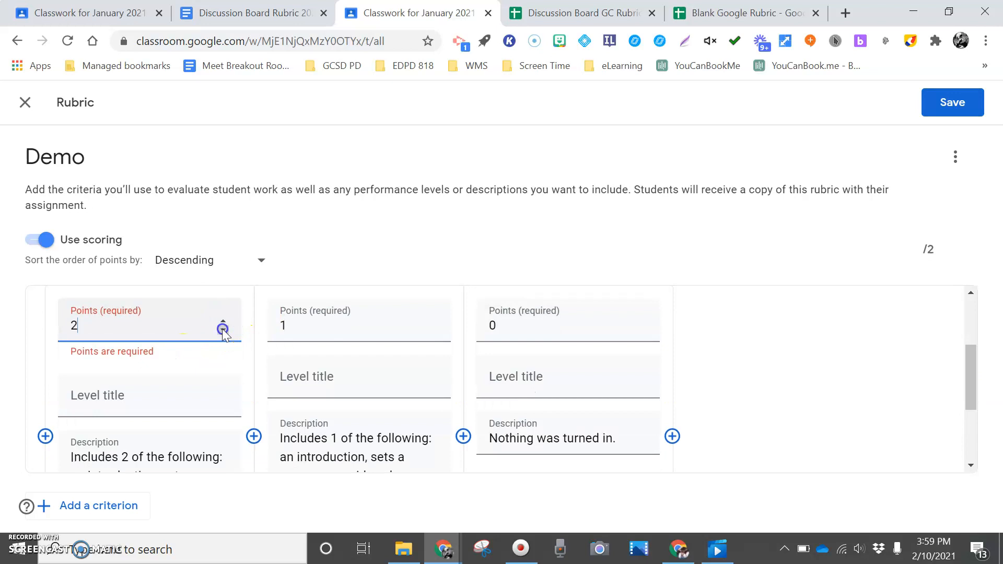
Add a 4-point level before the 2-point level, described "Includes all of the following: an introduction, sets a purpose, provides clear directions, and a closing.".
left_click(46, 437)
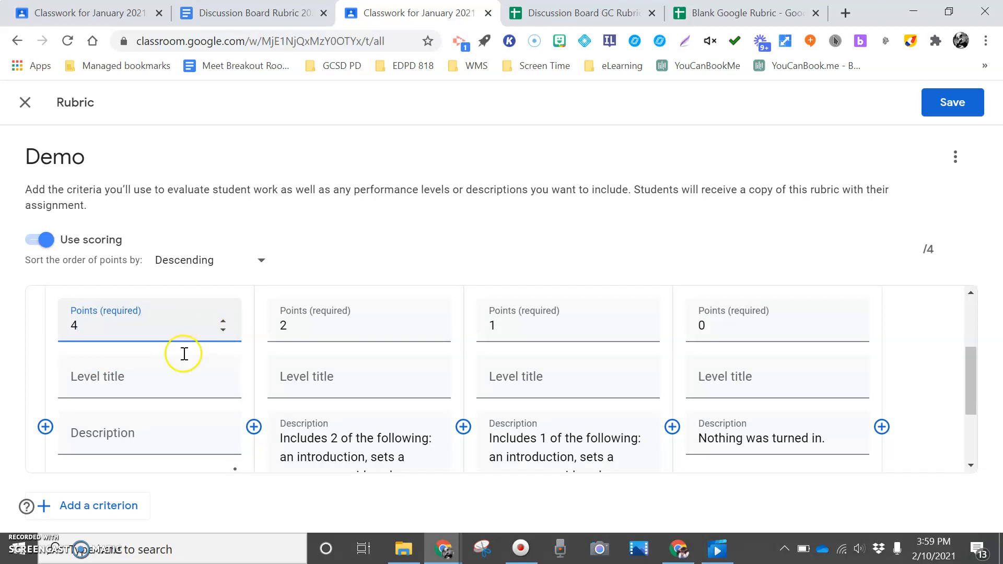
left_click(105, 441)
type("Includes all of the following: an introduction, sets a purpose, provides clear directions, and a closing.")
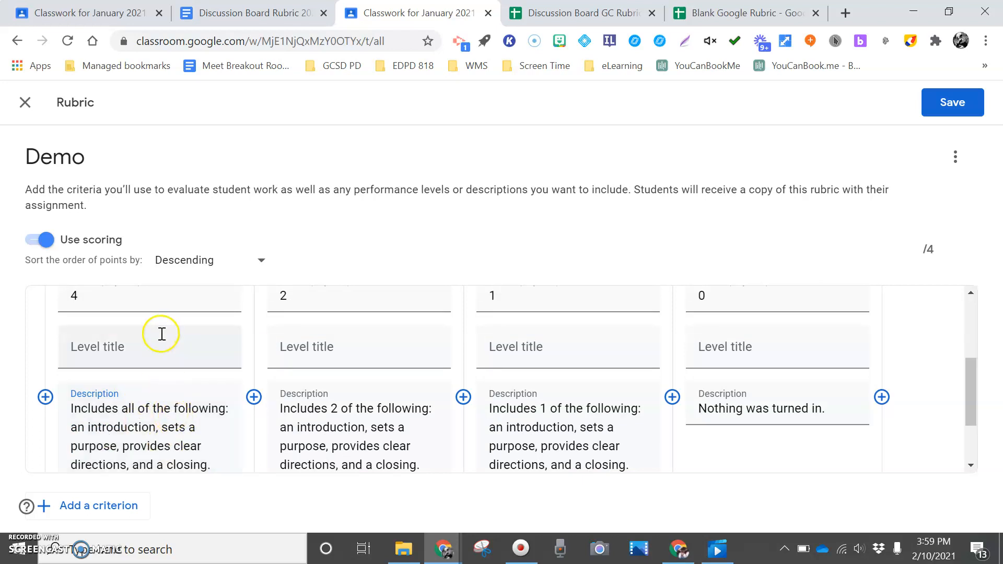
Insert a 3-point level after the 4-point level, described "Includes 3 of the following: an introduction, sets a purpose, provides clear directions, and a closing.".
left_click(254, 397)
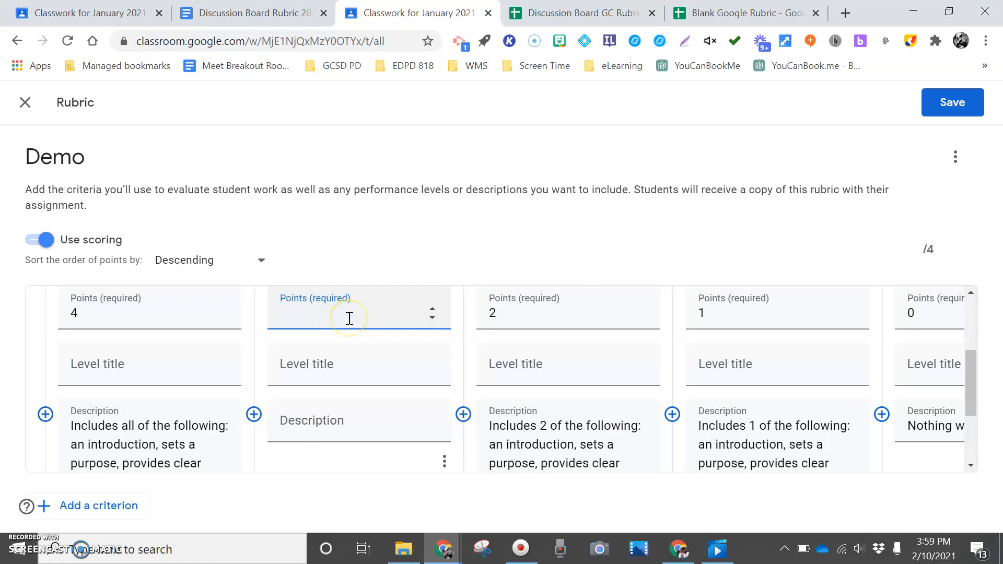
left_click(334, 422)
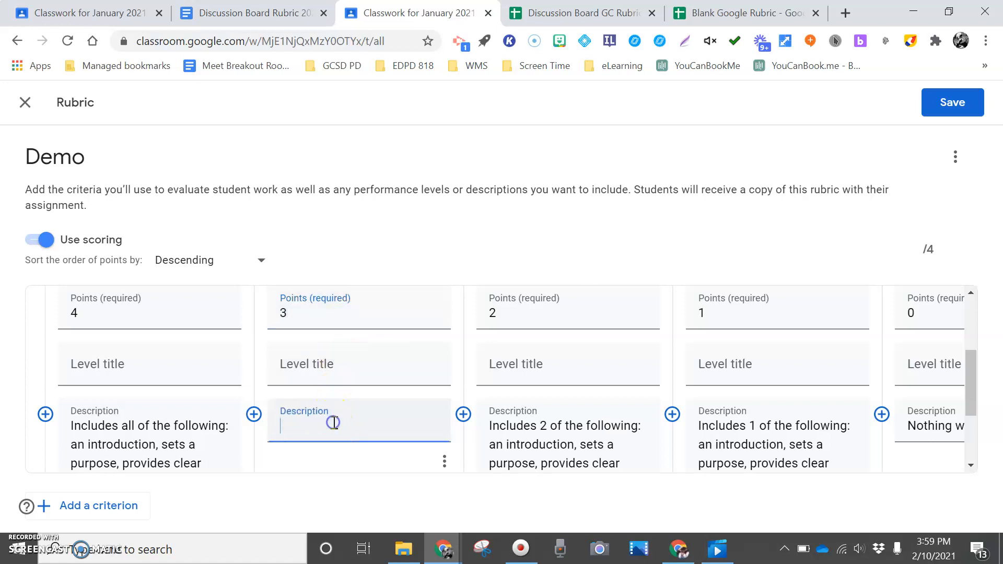
type("Includes all of the following: an introduction, sets a purpose, provides clear directions, and a closing.")
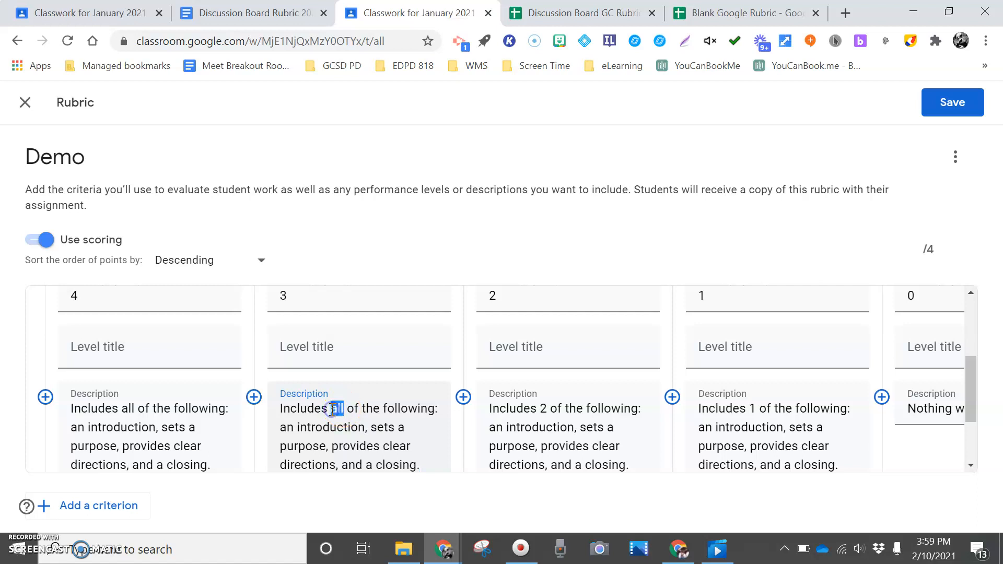
type("3")
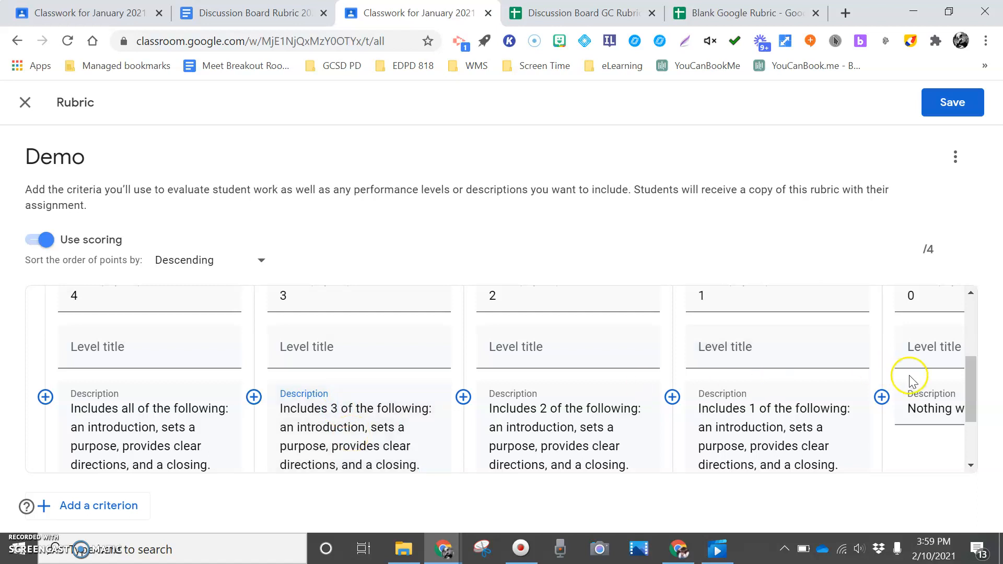
Review and save the Video Project rubric, and set the Demo assignment's points to 4.
left_click_drag(970, 382, 960, 443)
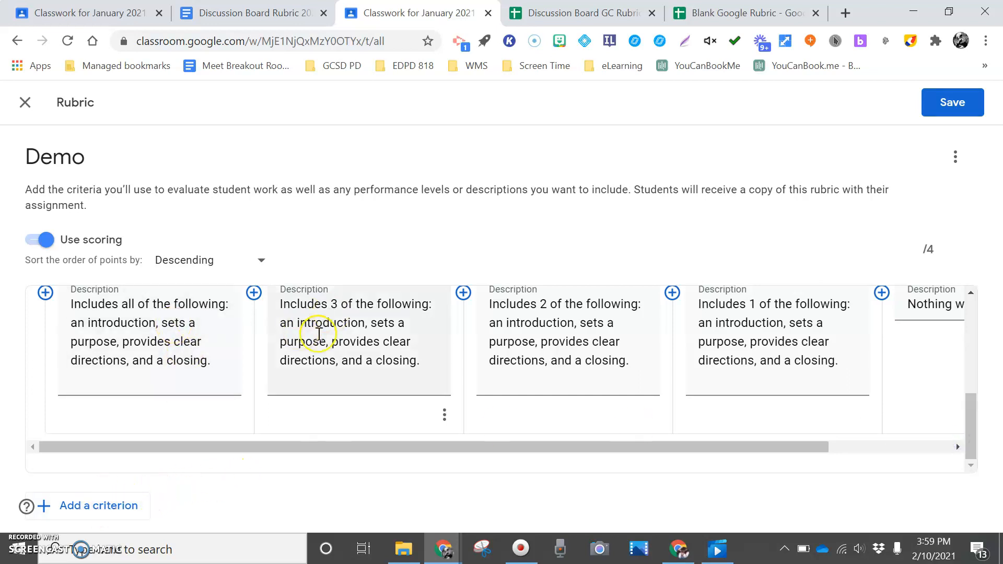
left_click_drag(972, 405, 973, 312)
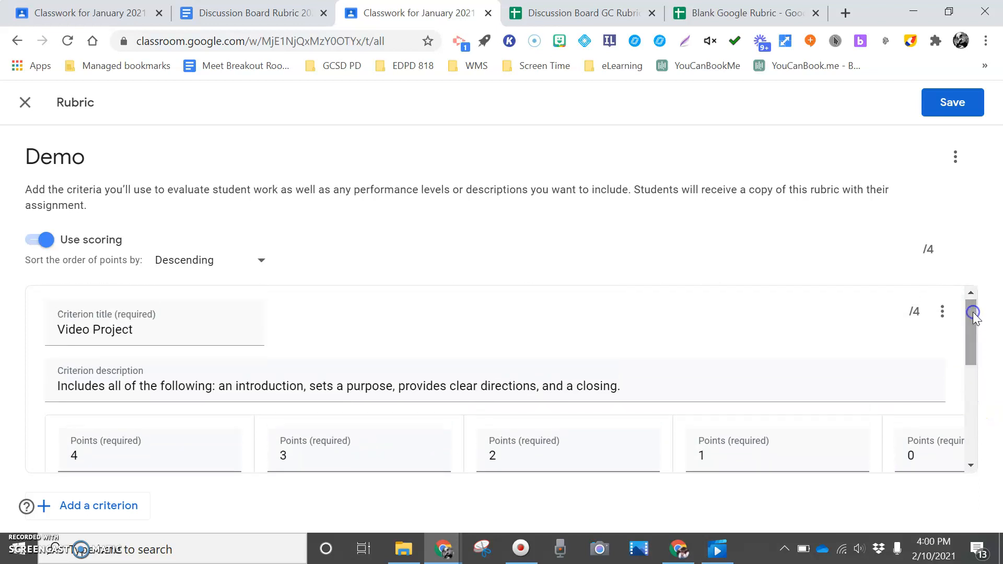
left_click(943, 313)
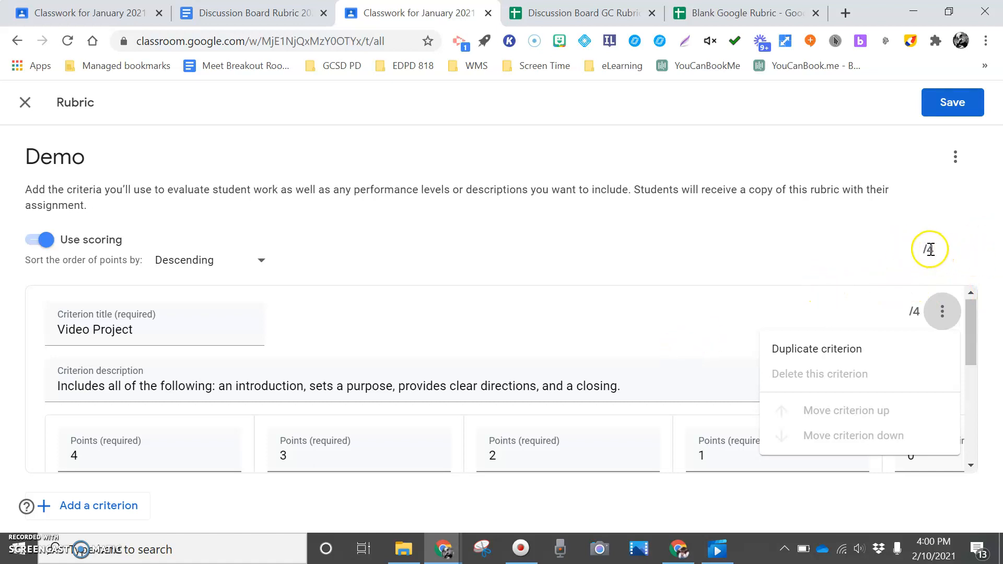
left_click(947, 114)
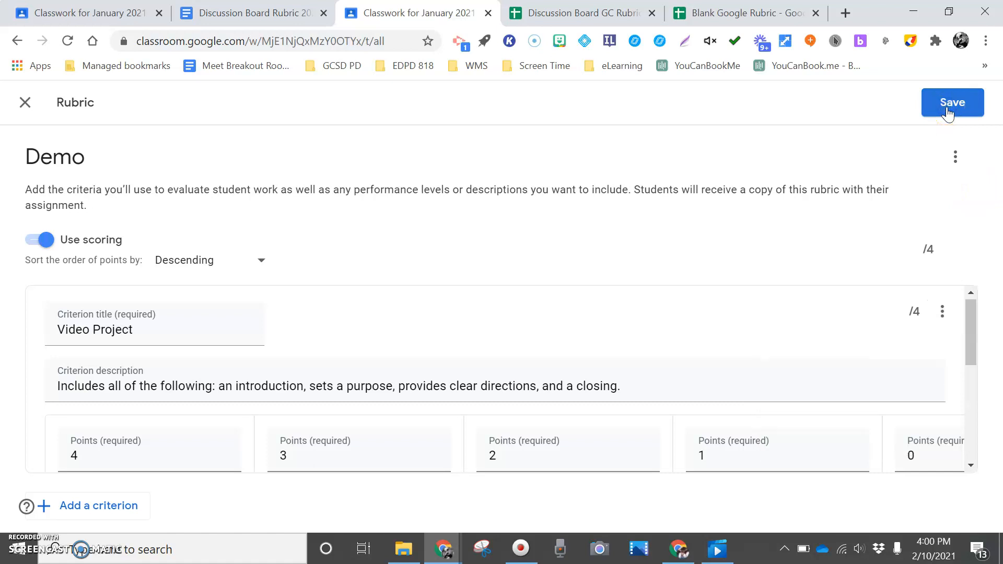
left_click(947, 114)
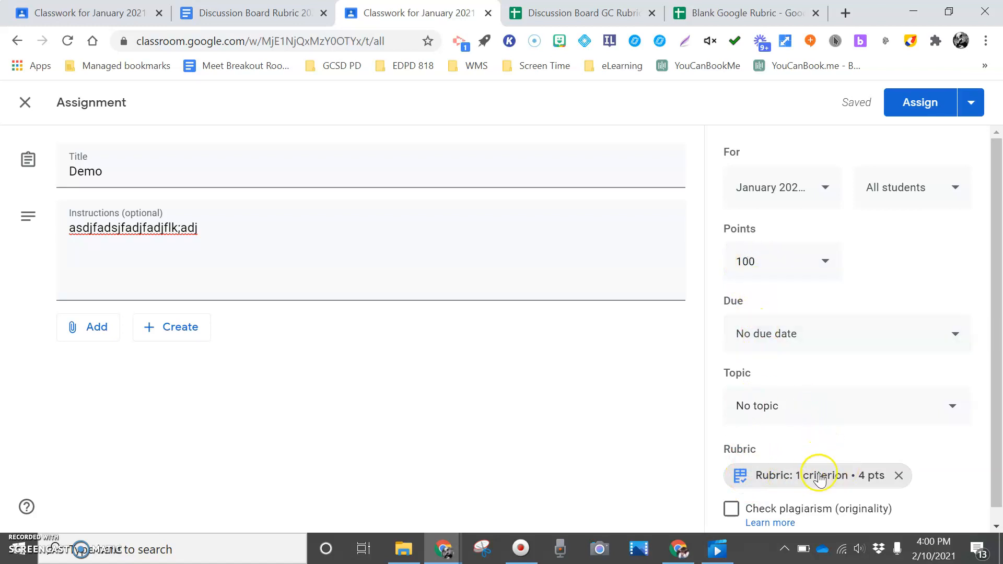
left_click(776, 267)
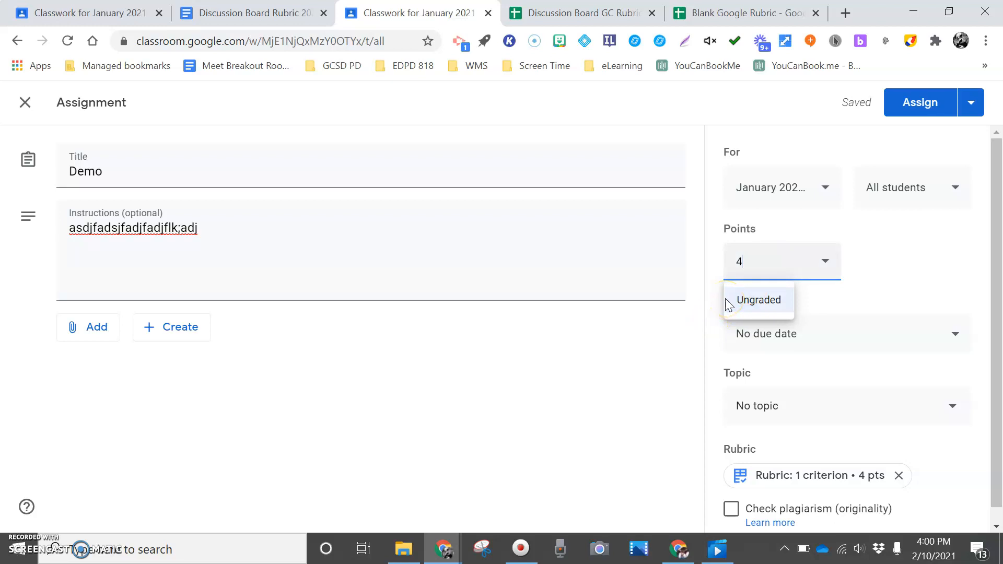
type("10")
key("BackSpace")
key("BackSpace")
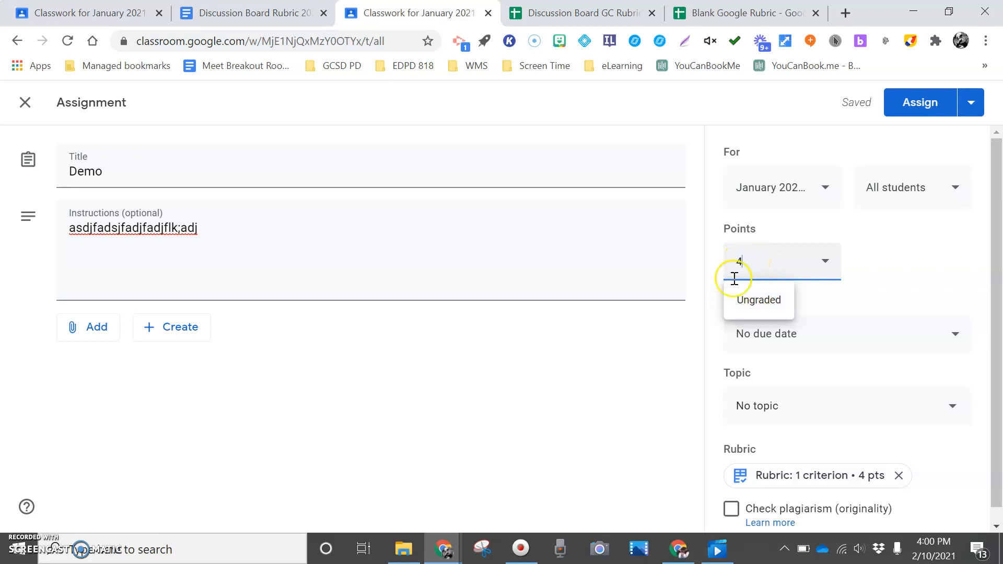
left_click(711, 349)
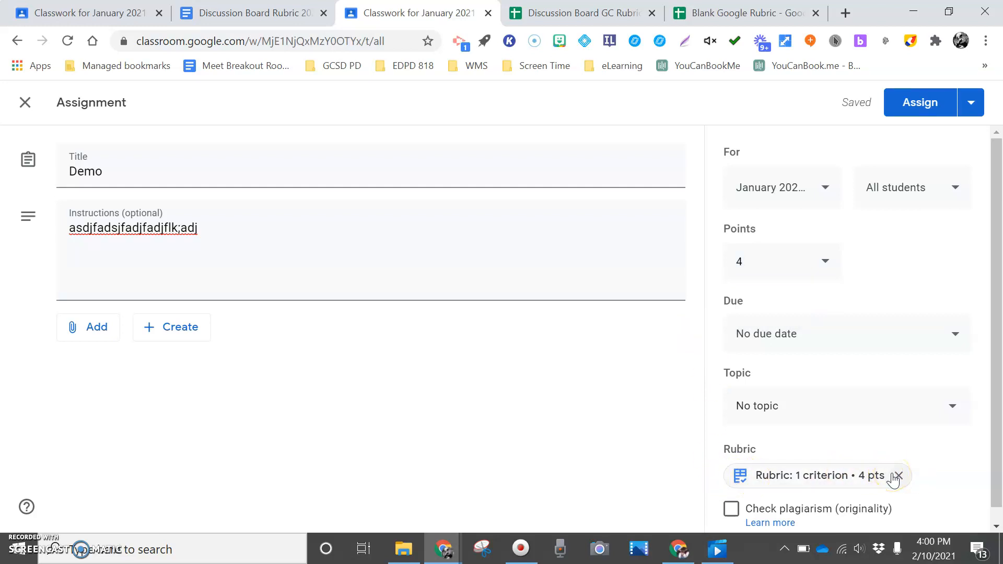
Review the saved Video Project rubric and delete it from the Demo assignment.
left_click(848, 481)
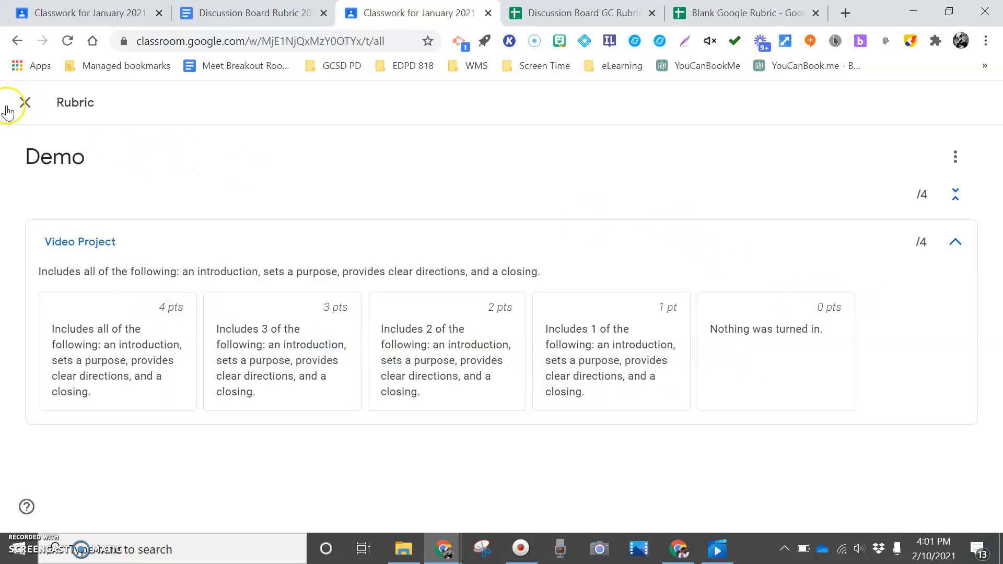
left_click(24, 102)
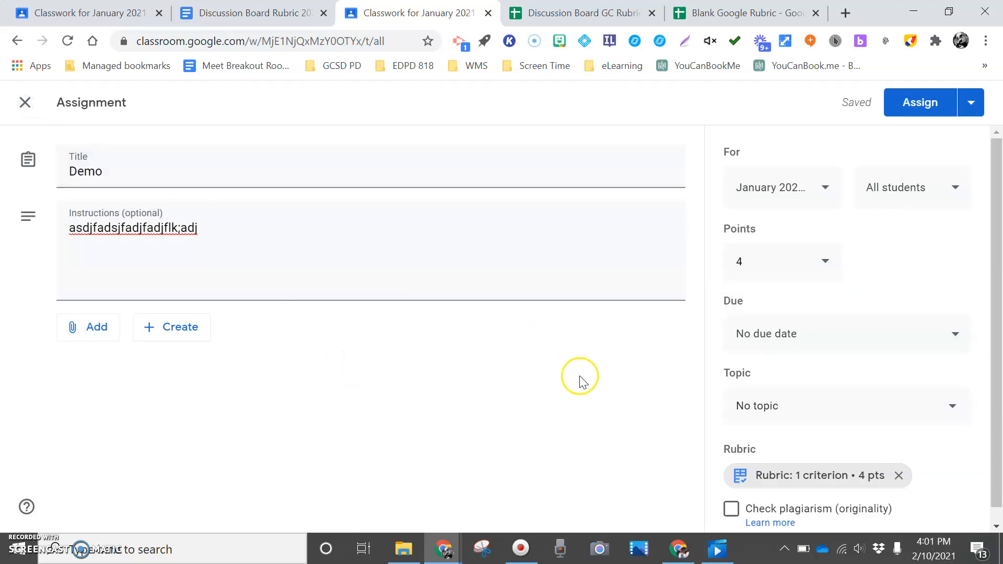
left_click(899, 476)
left_click(597, 356)
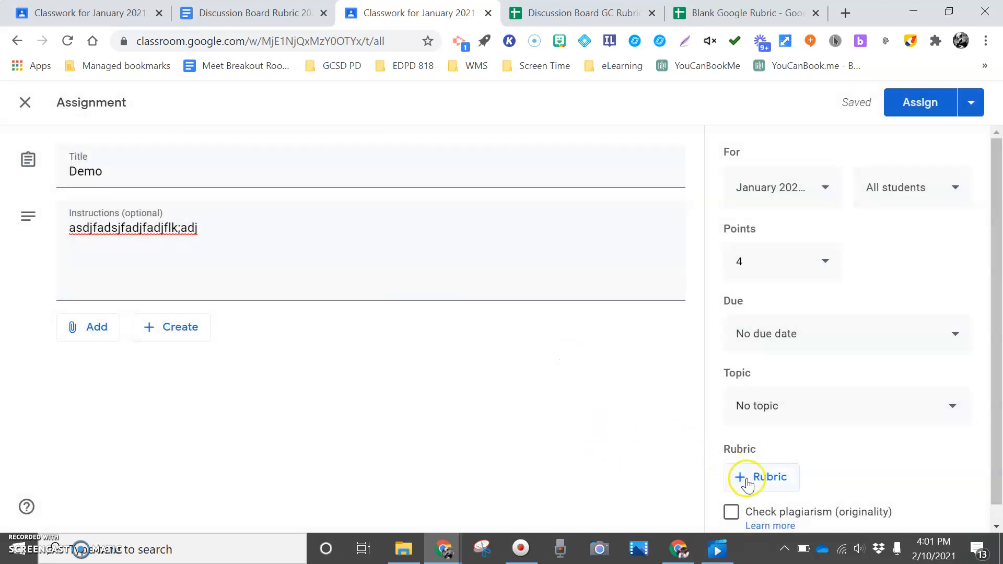
Import the first-listed Discussion Board rubric from Google Sheets, compare it with the Discussion Board Rubric 2021 document, and save it to the Demo assignment.
left_click(747, 478)
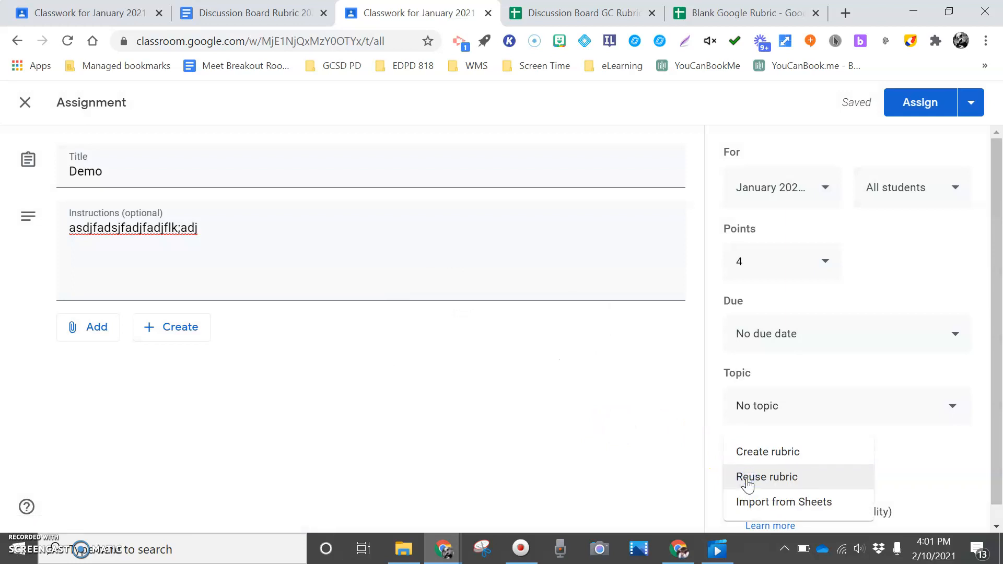
left_click(751, 511)
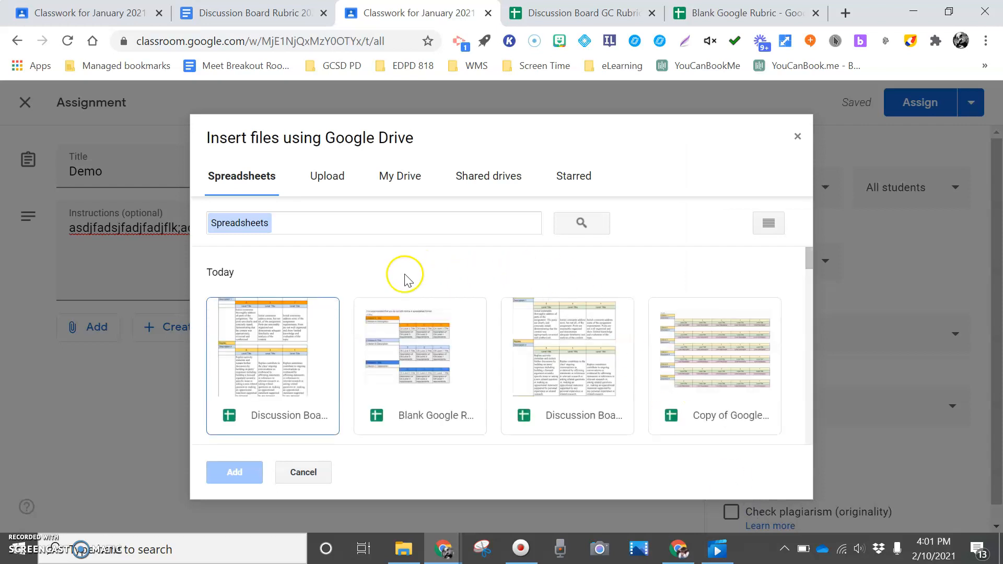
double_click(275, 356)
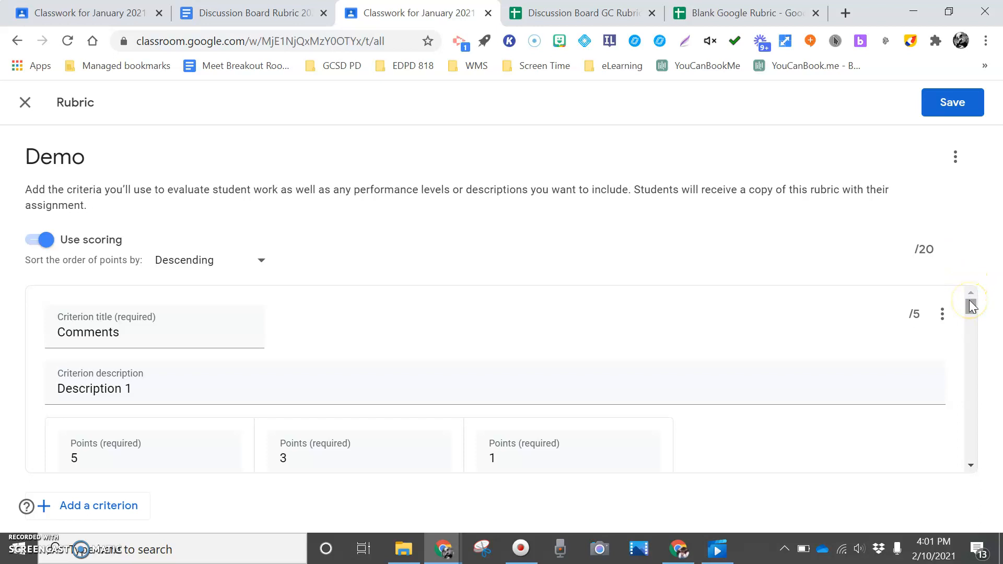
left_click(233, 16)
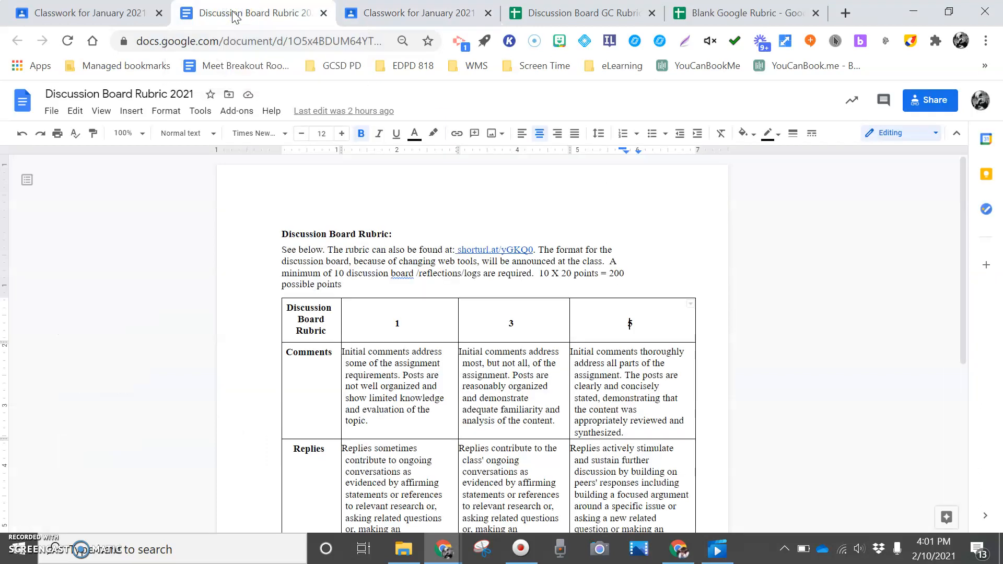
left_click(413, 13)
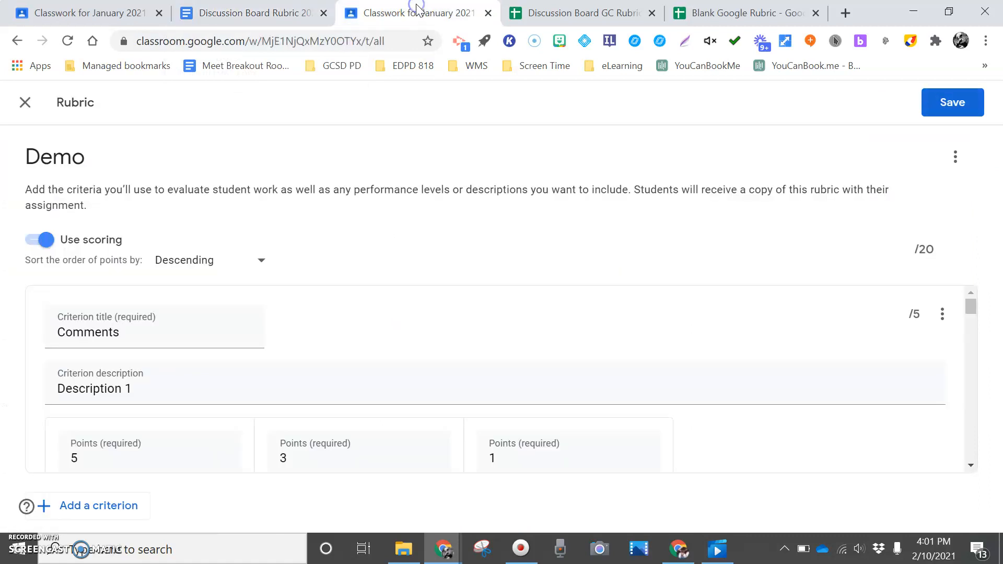
mouse_move(970, 306)
left_mouse_down()
mouse_move(971, 428)
mouse_move(970, 293)
left_mouse_up()
left_click(947, 104)
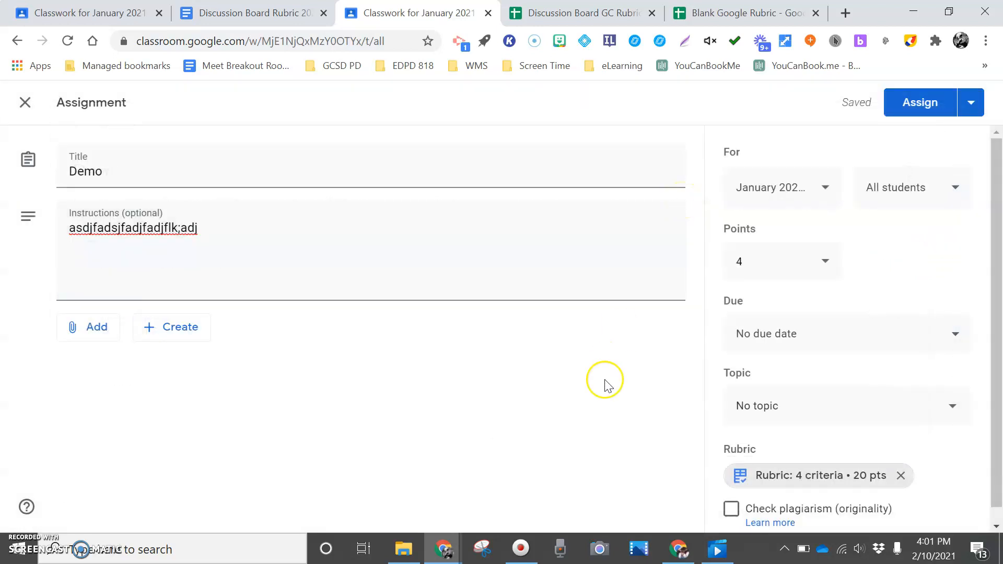
Review the imported Discussion Board rubric's criteria and delete the rubric from the Demo assignment.
left_click(767, 475)
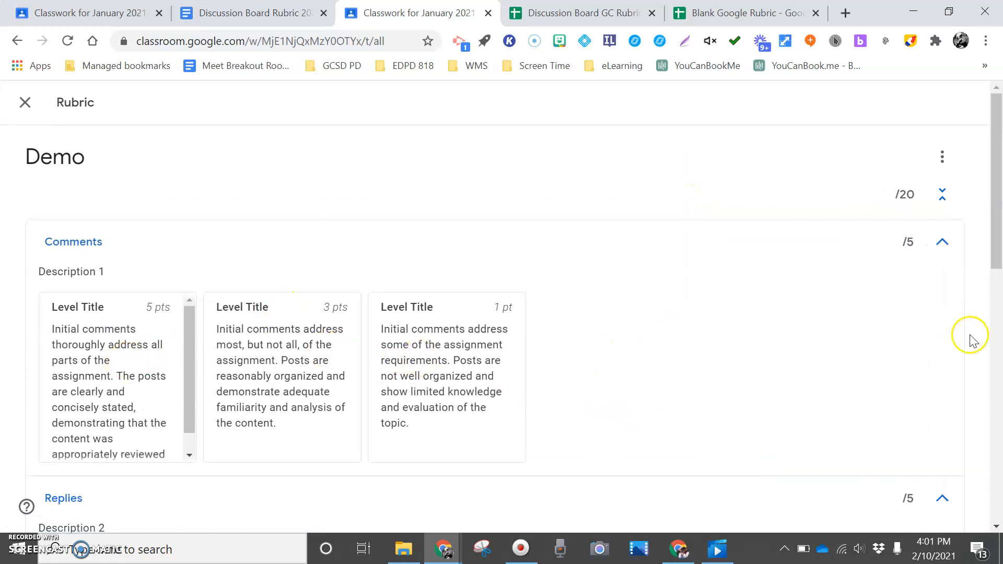
left_click_drag(1000, 260, 998, 413)
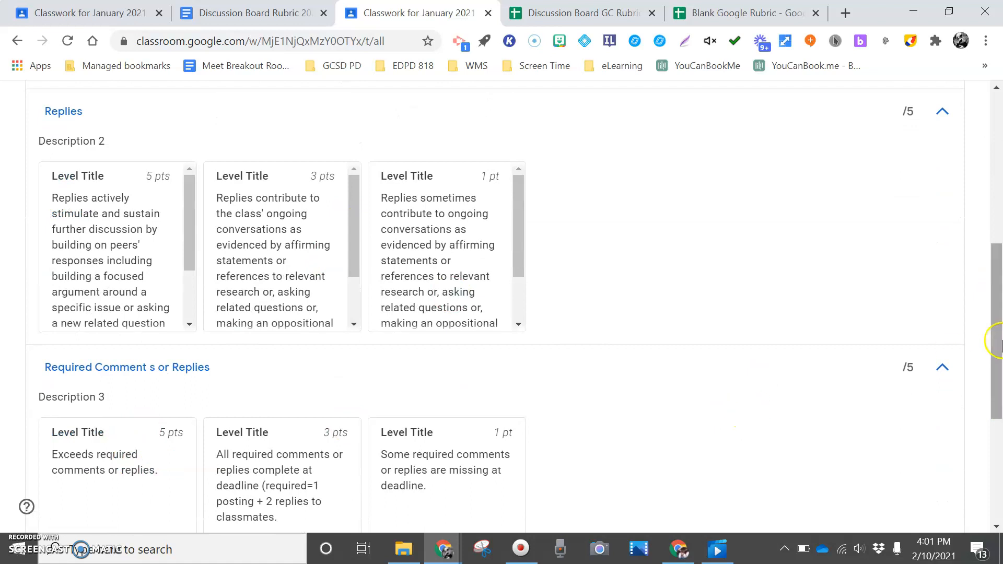
left_click_drag(997, 347, 999, 69)
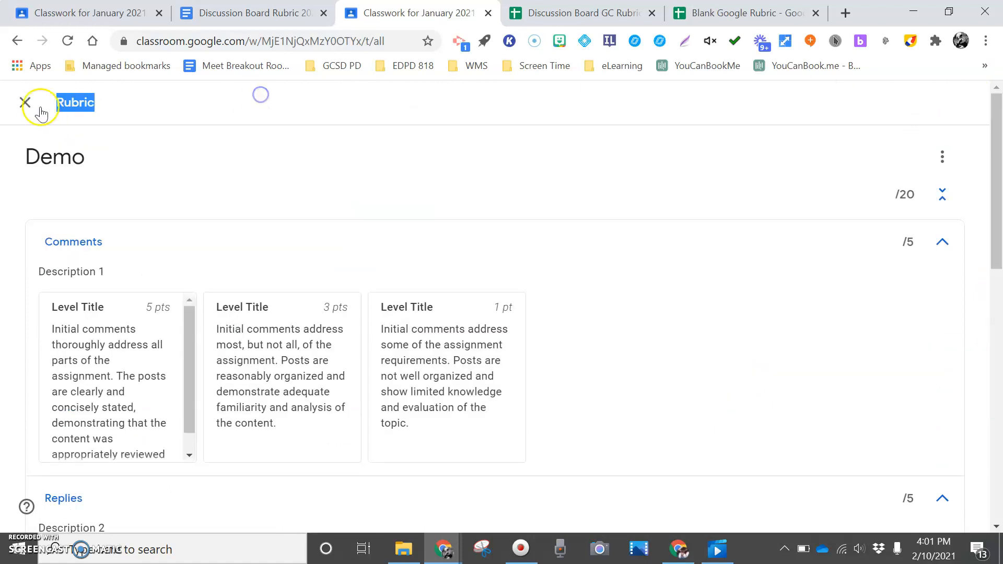
left_click(23, 103)
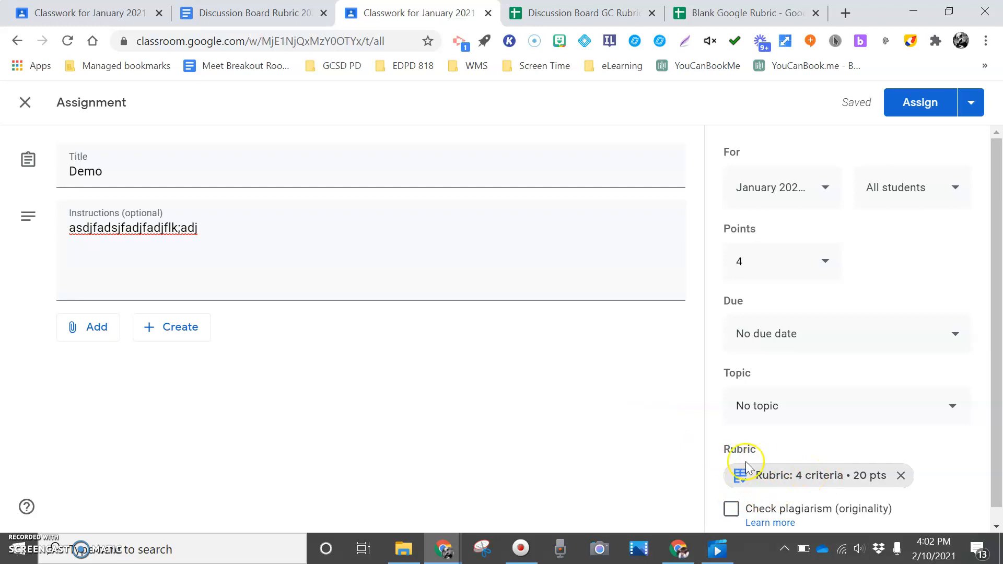
left_click(901, 476)
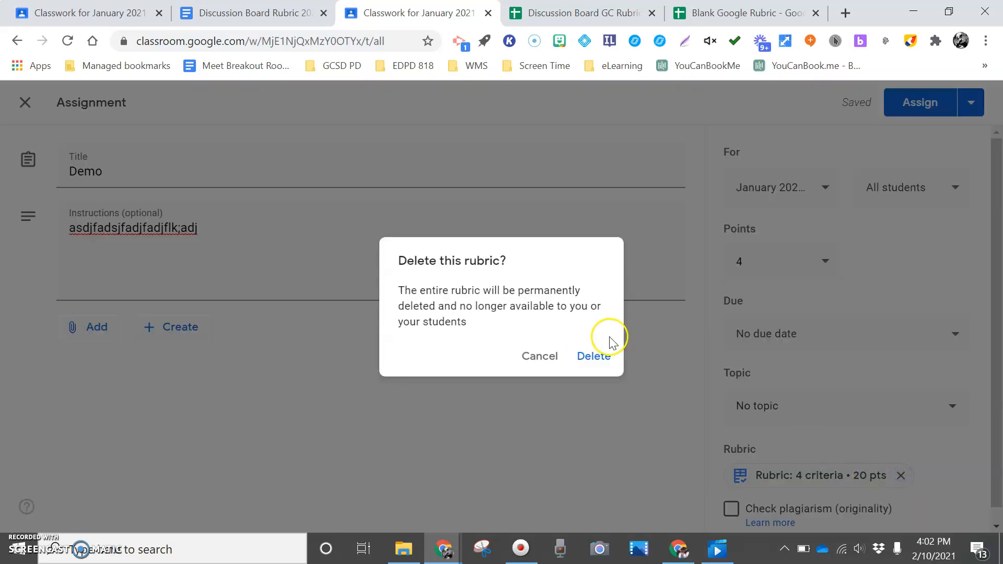
left_click(591, 356)
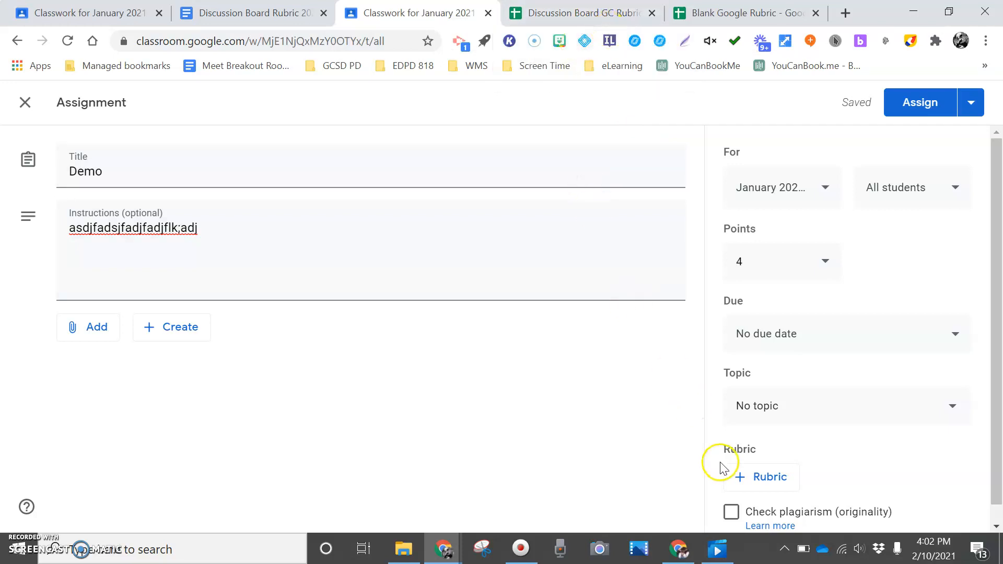
Check the Blank Google Rubric template spreadsheet, import it from Sheets into the Demo assignment, and save the rubric.
left_click(749, 15)
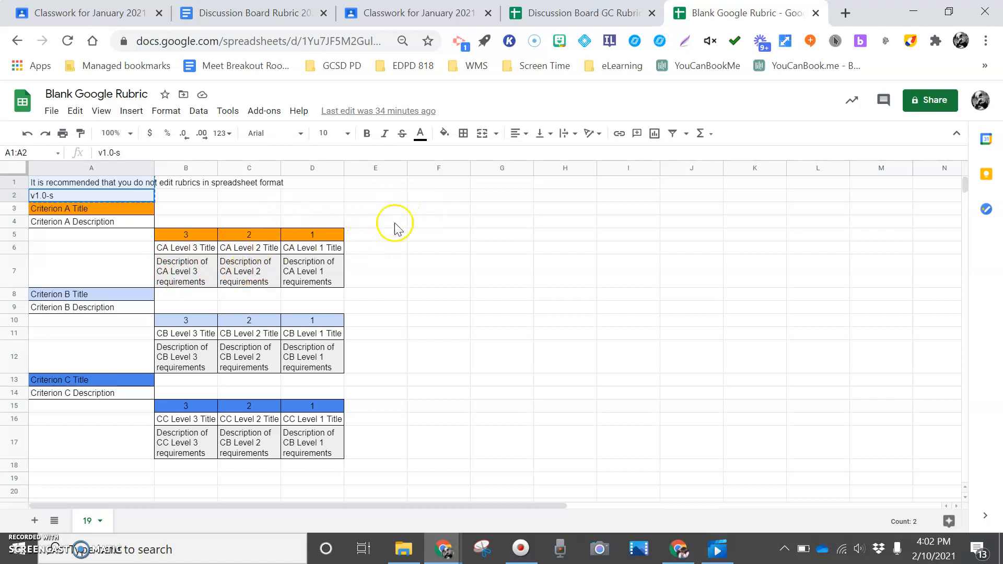
left_click(417, 10)
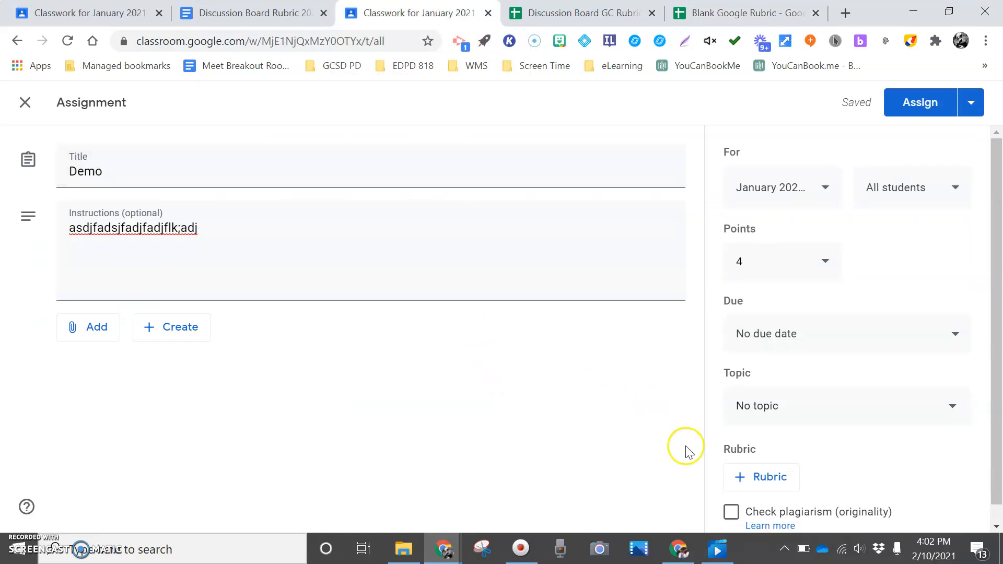
left_click(743, 477)
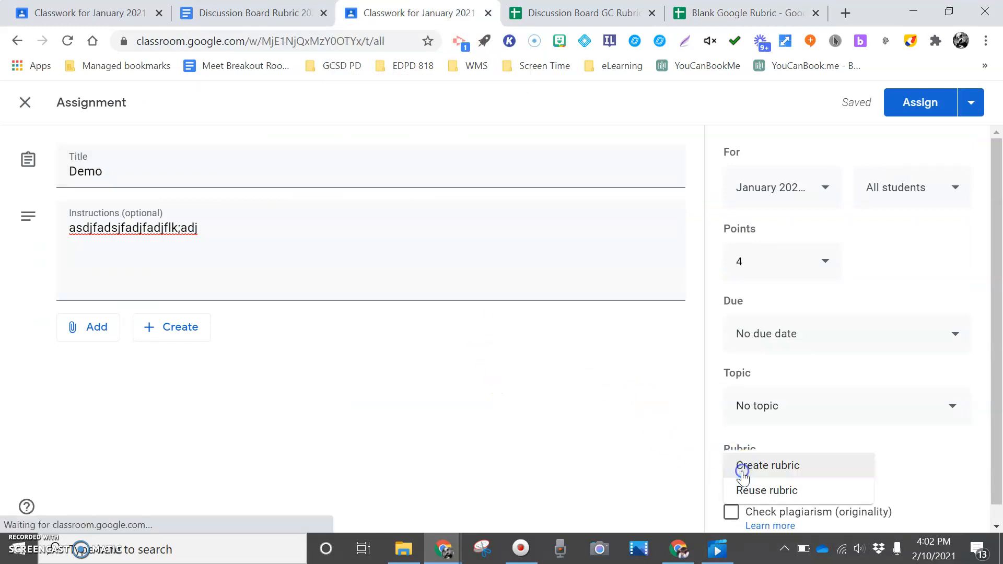
left_click(761, 494)
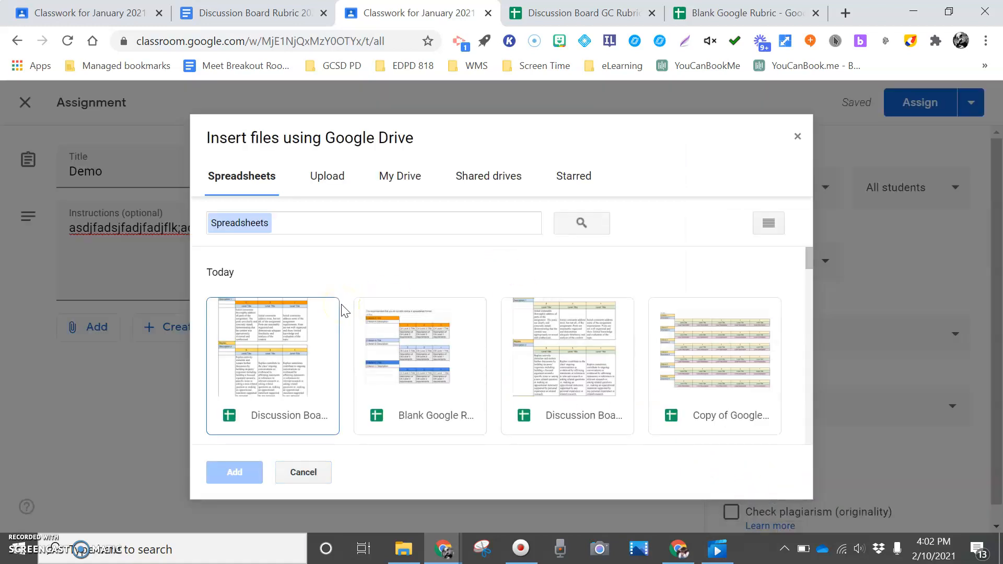
double_click(418, 361)
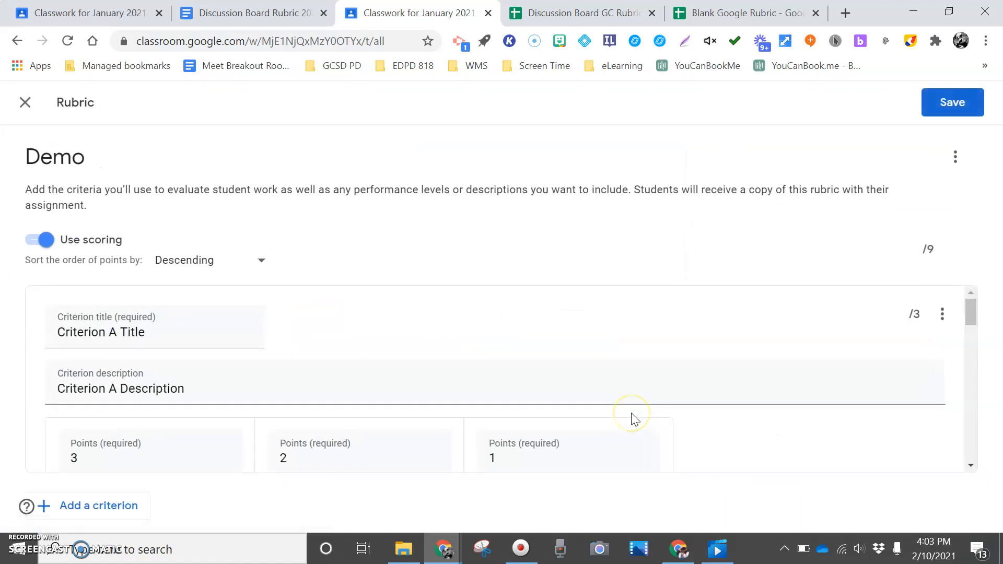
left_click_drag(970, 308, 976, 332)
double_click(152, 414)
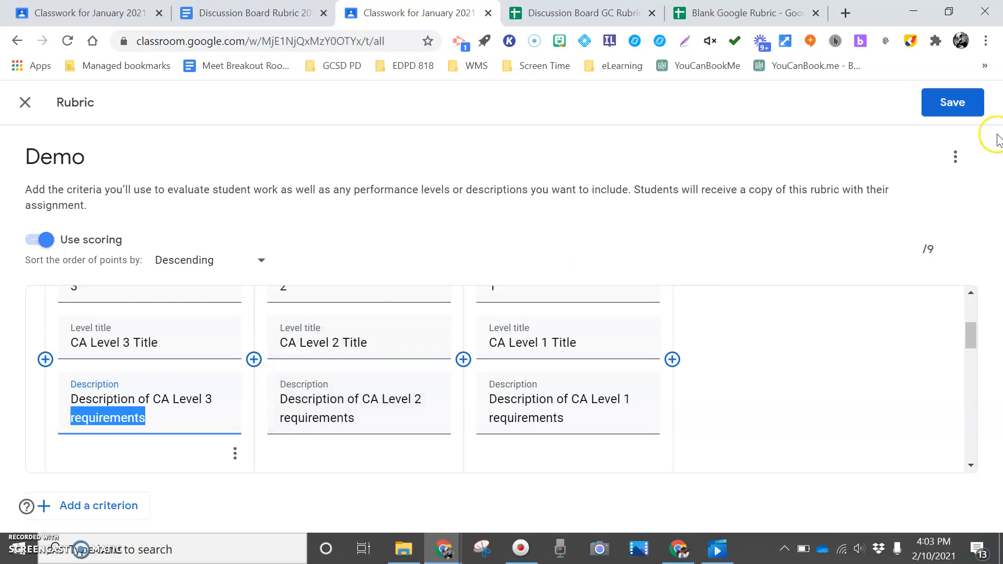
left_click(965, 102)
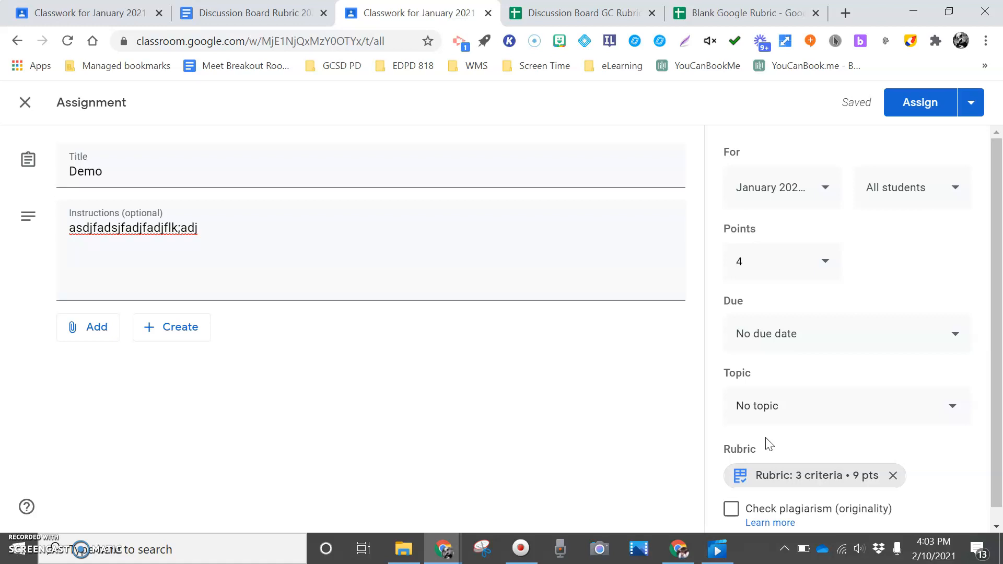
Delete the imported blank rubric and reuse the "Week 3: Thursday - 1/28" rubric from January 2021 Tech Class for the Demo assignment.
left_click(894, 476)
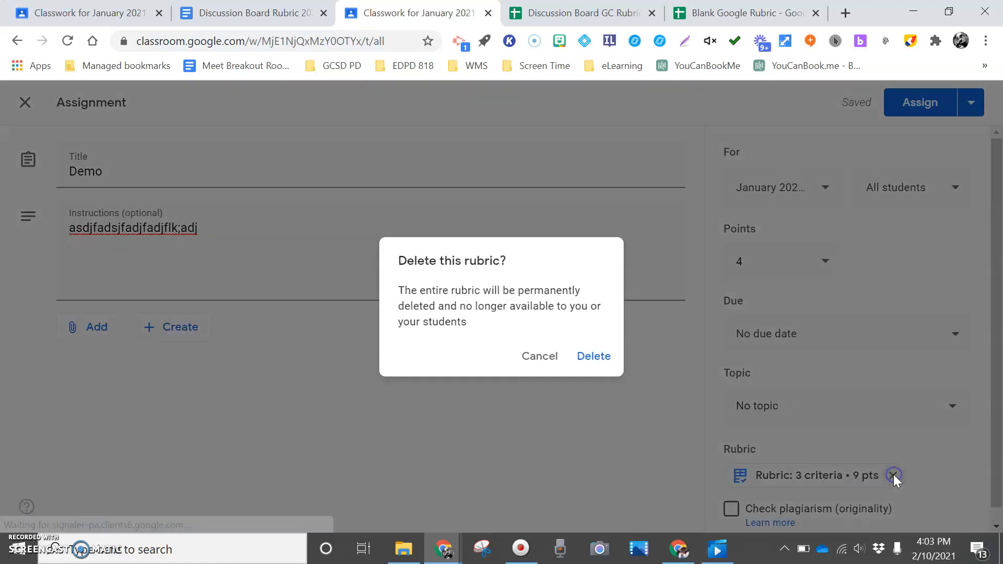
left_click(597, 363)
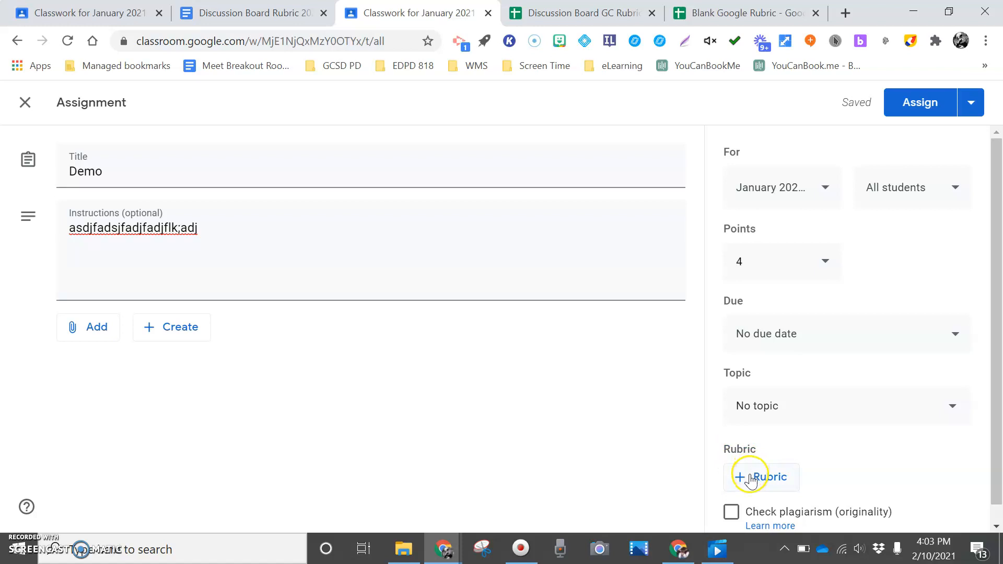
left_click(751, 479)
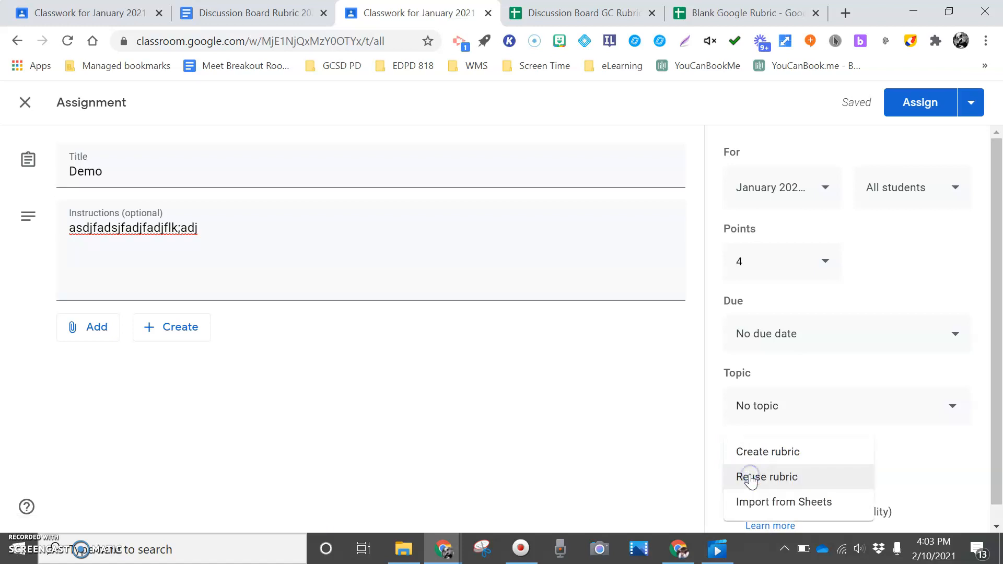
left_click(753, 481)
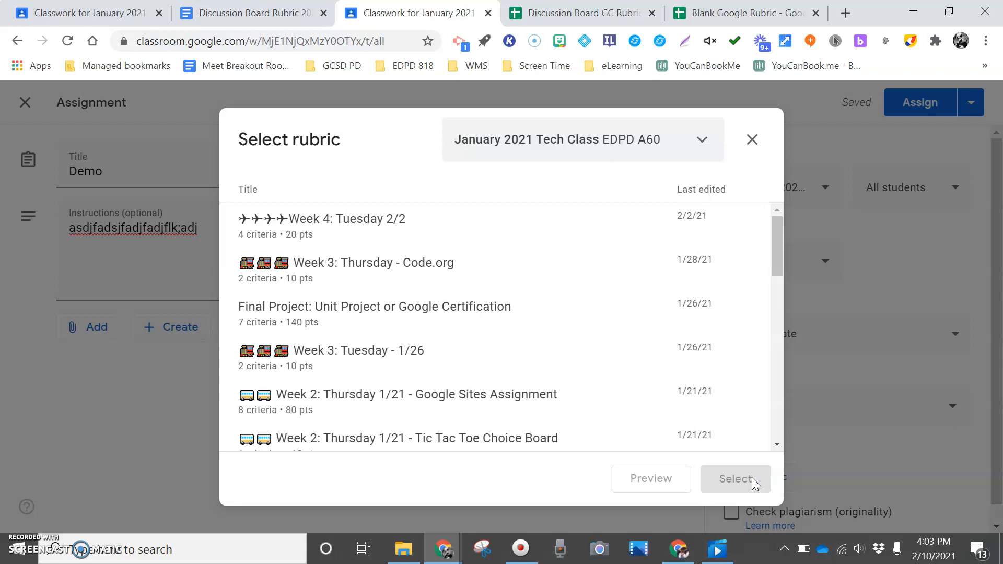
left_click_drag(777, 249, 776, 309)
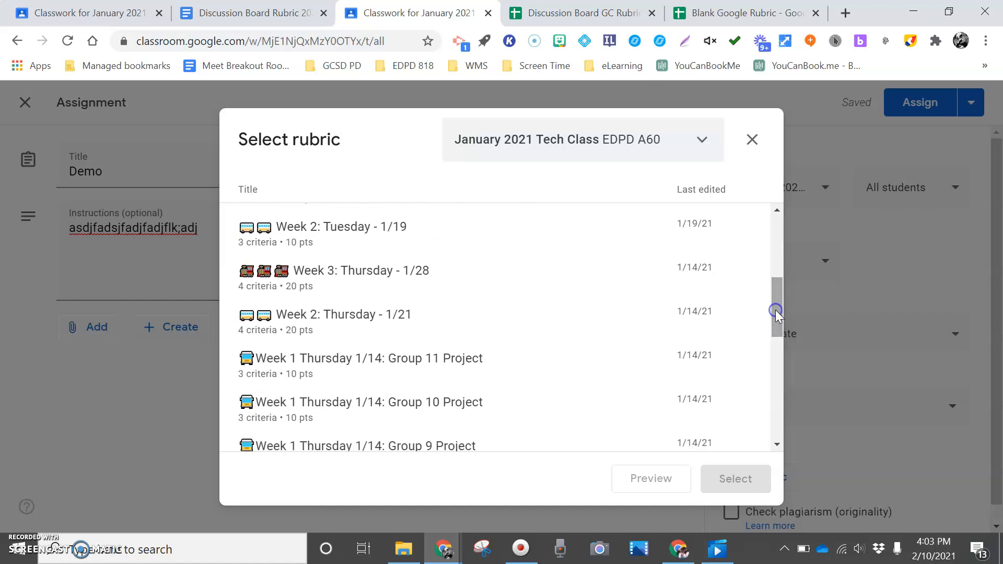
left_click(344, 282)
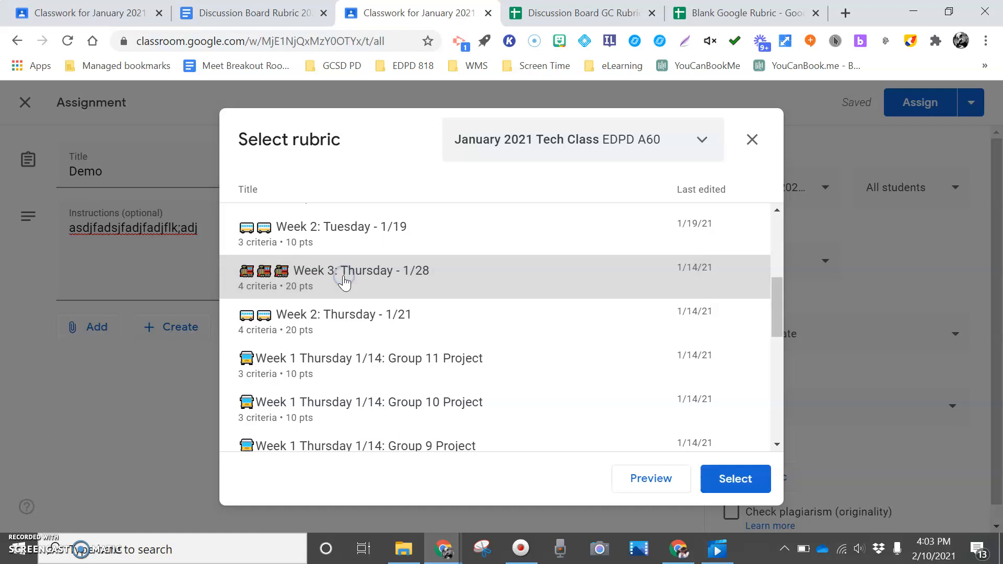
left_click(761, 488)
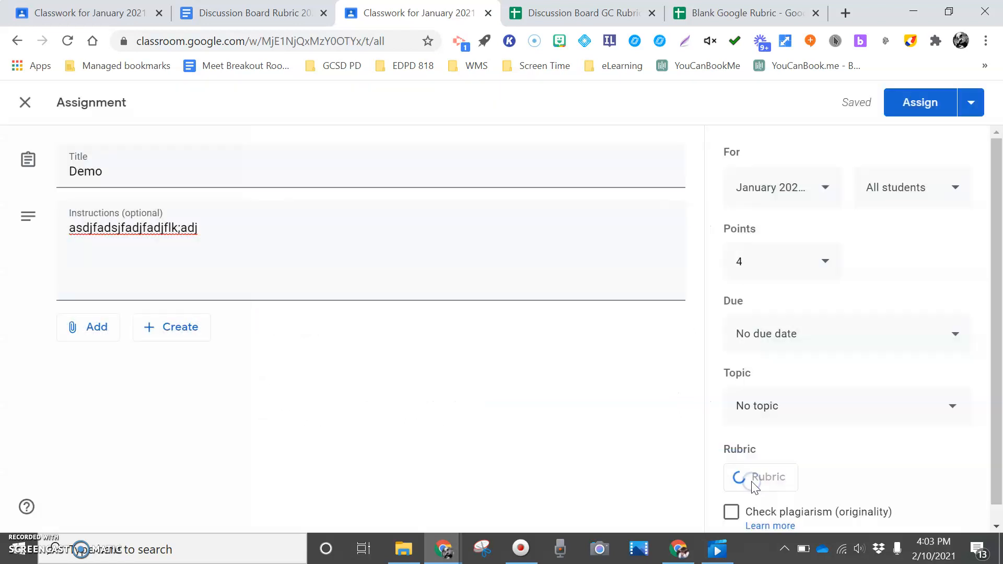
Review the reused rubric's criteria and levels, and close the Demo assignment to return to the class's classwork list.
left_click(759, 480)
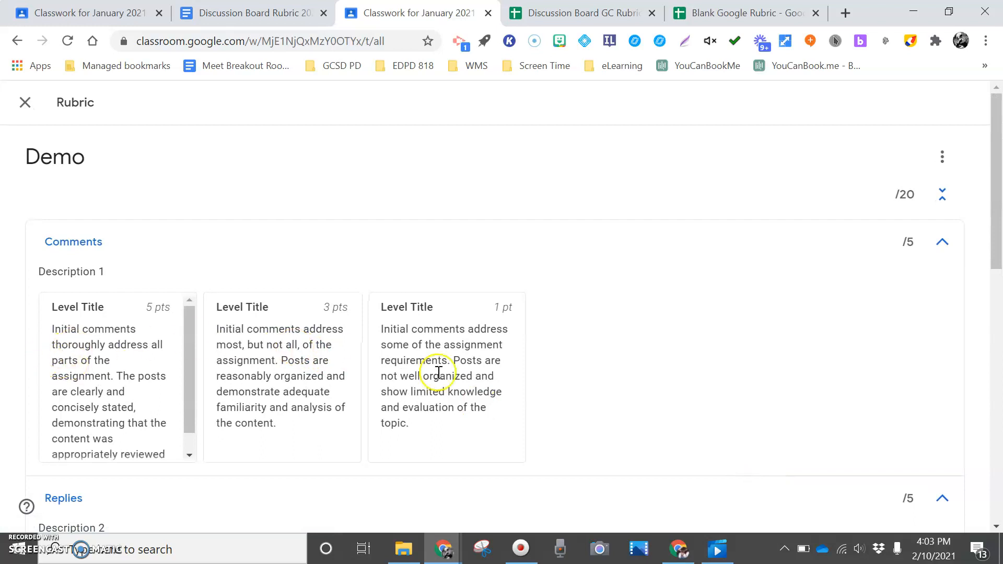
left_click_drag(998, 257, 999, 216)
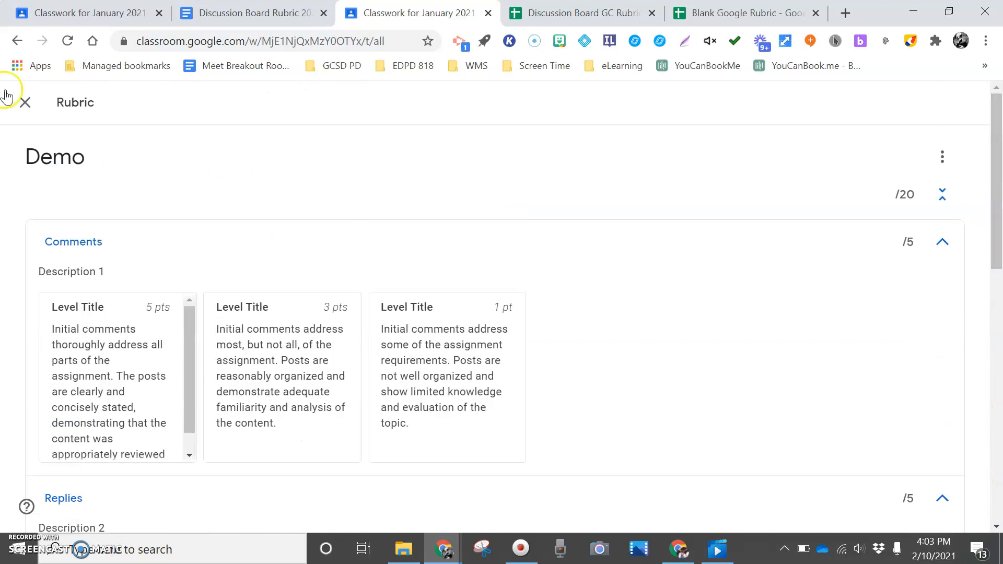
left_click(26, 101)
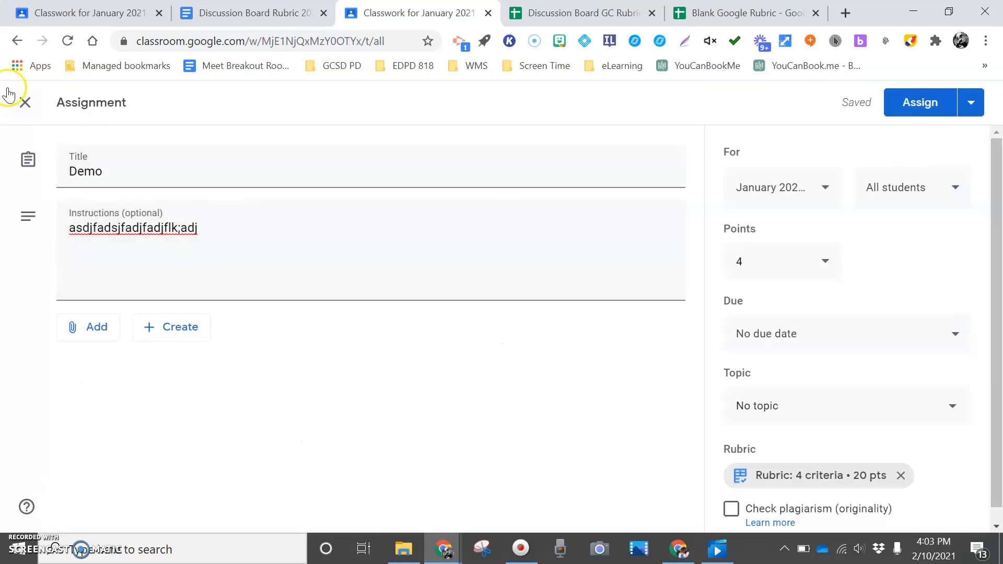
left_click(26, 102)
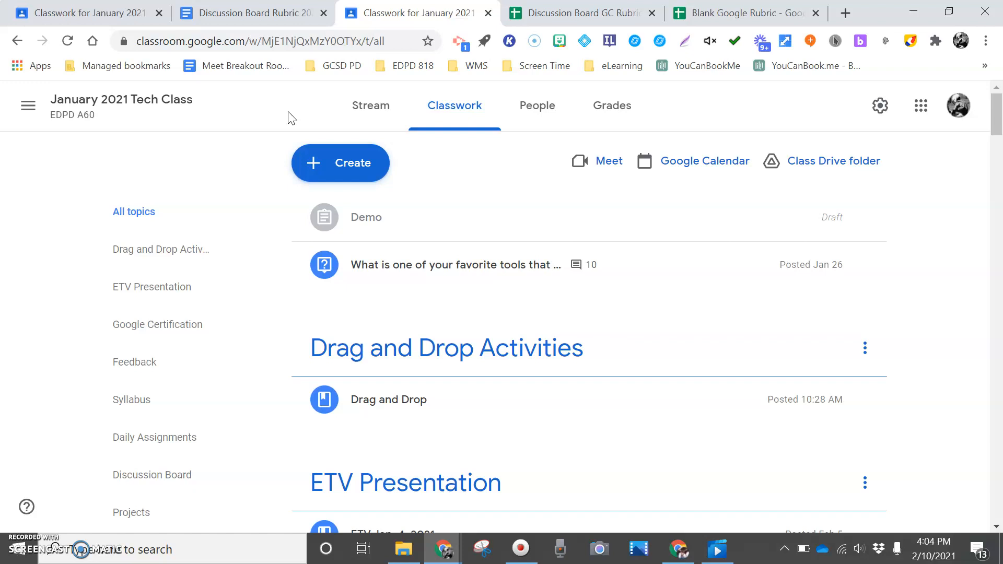
left_click(341, 107)
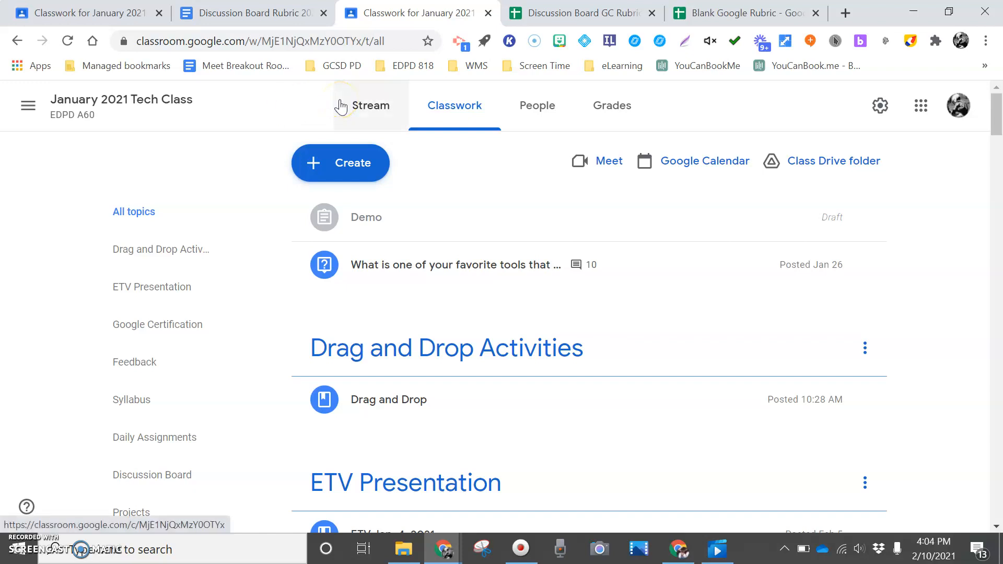